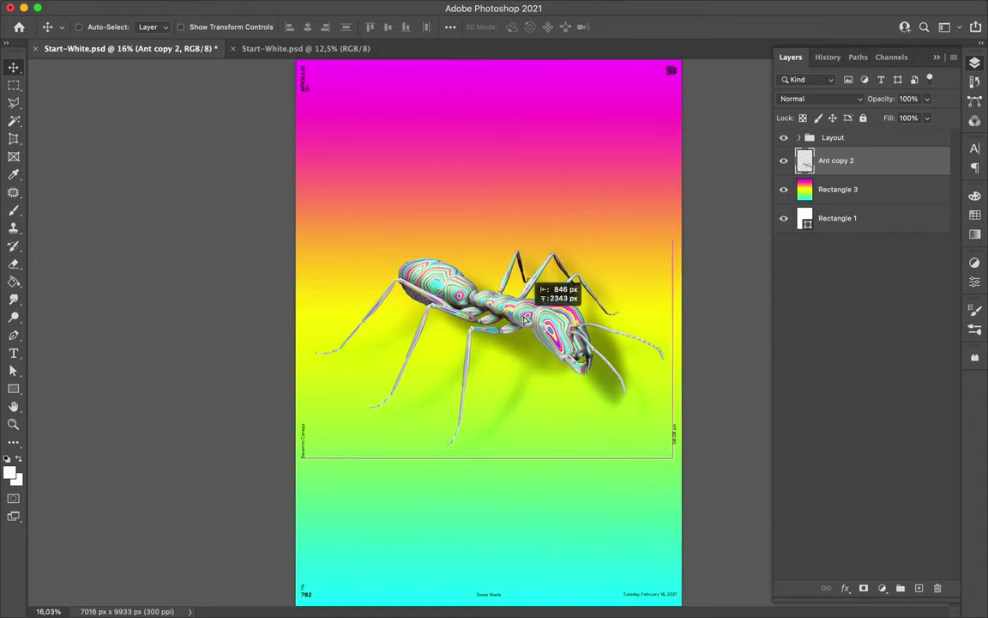
Add the text '#21' high on the poster above the ant.
key(t)
click(375, 194)
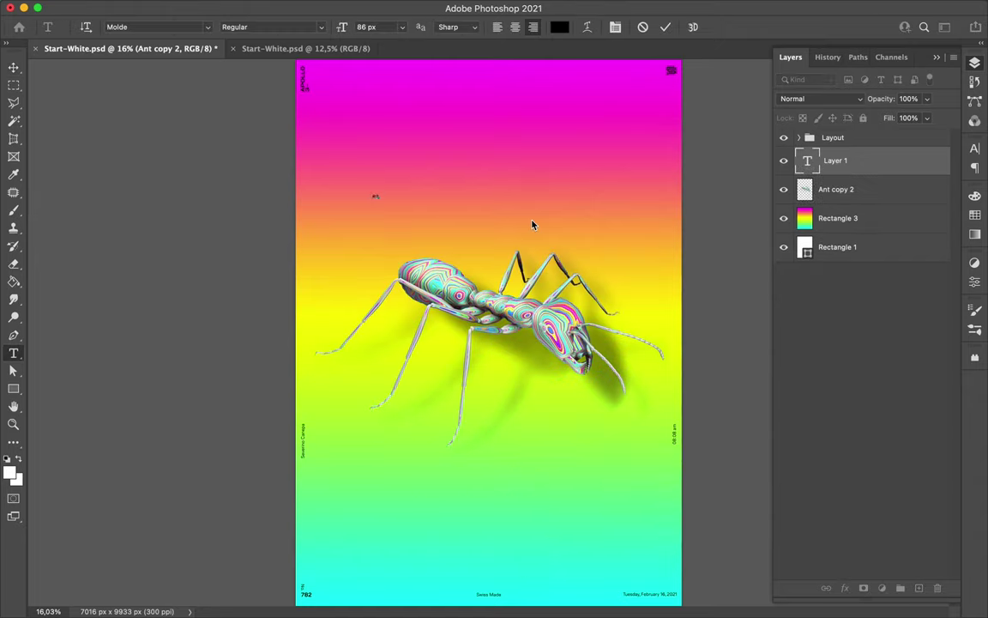
text(#21)
key(ctrl+Return)
Switch the #21 text to a Compressed font style.
click(975, 149)
click(922, 168)
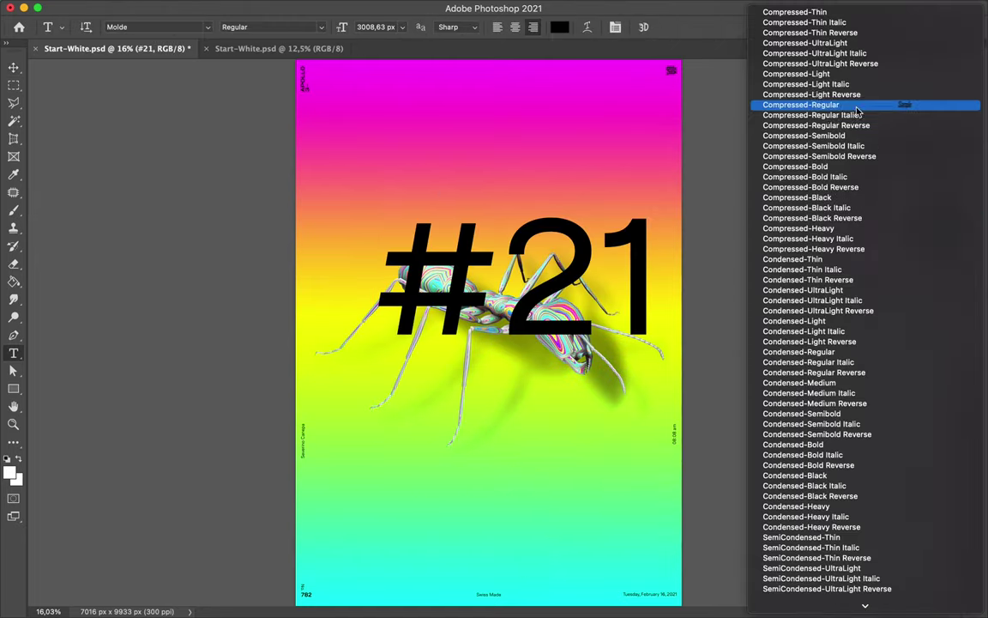
click(772, 139)
key(v)
Set the #21 text's font to Blop11 Regular.
click(889, 168)
scroll(829, 403, down, 5)
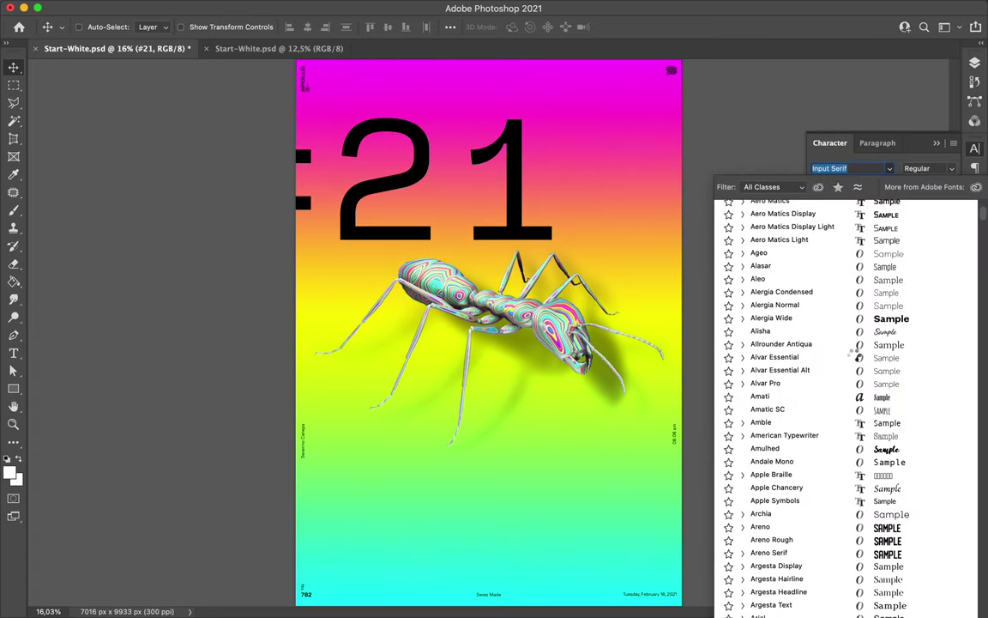
scroll(829, 421, down, 3)
scroll(825, 425, down, 3)
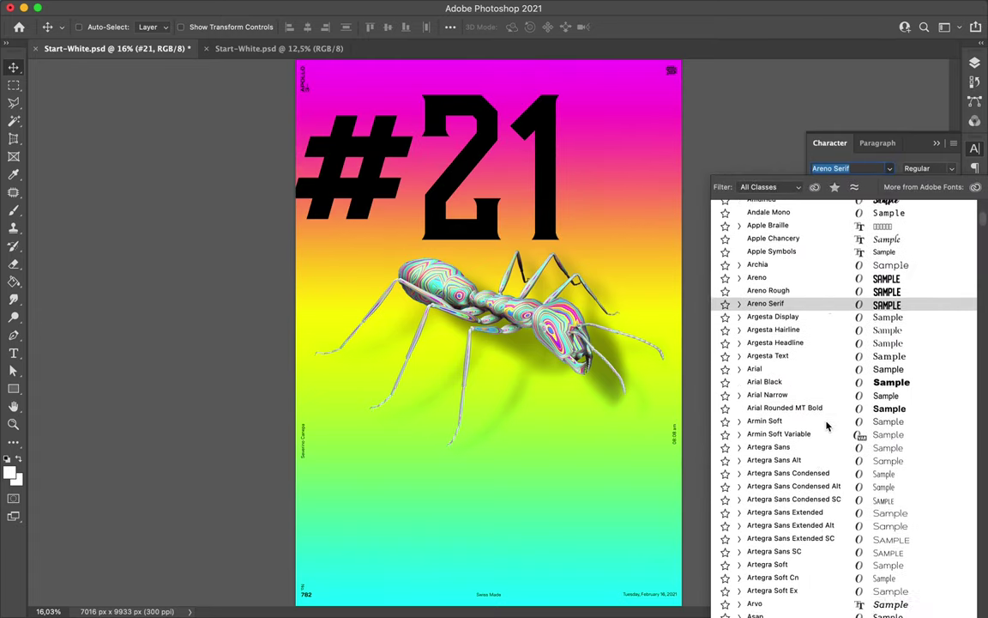
scroll(817, 463, down, 1)
scroll(815, 485, down, 3)
scroll(815, 491, down, 4)
scroll(819, 495, down, 3)
scroll(822, 498, down, 3)
scroll(822, 506, down, 3)
scroll(821, 511, down, 1)
scroll(819, 515, down, 4)
scroll(819, 519, down, 3)
scroll(818, 520, down, 1)
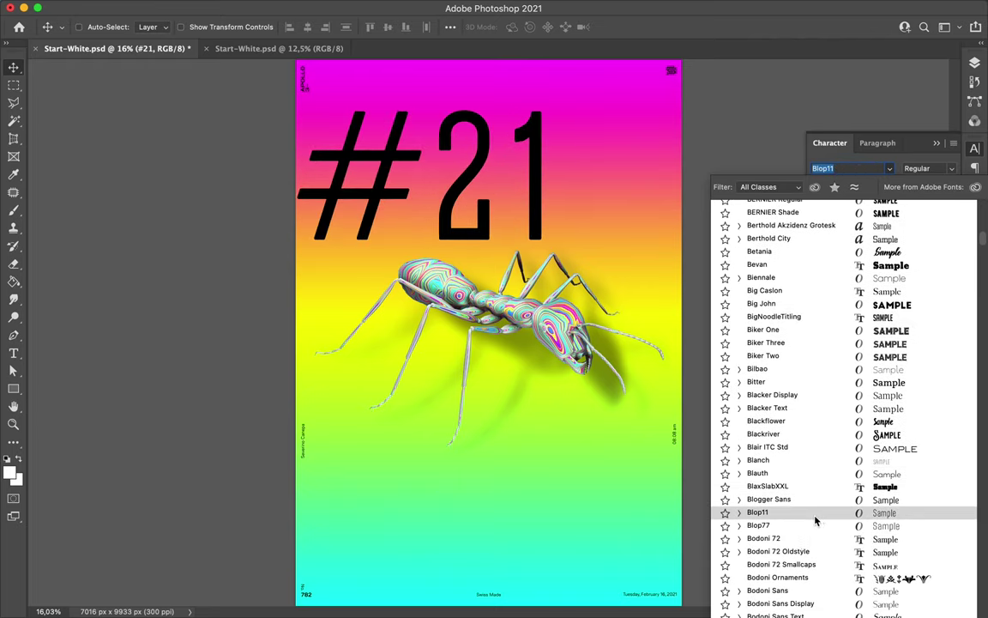
click(738, 512)
click(766, 564)
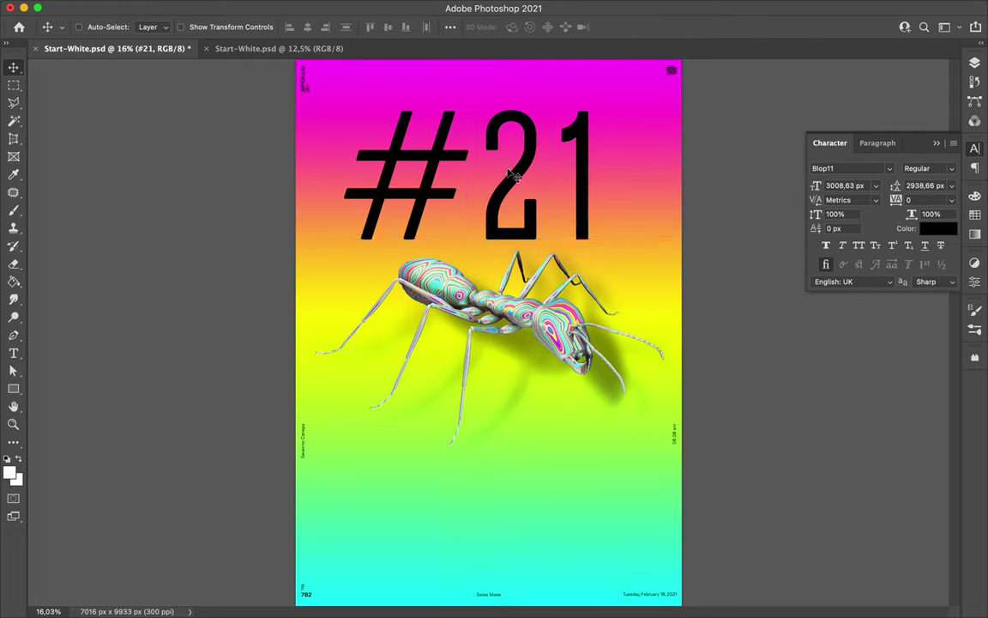
key(BackSpace)
Move the # copy apart from 21 and make both white.
drag(554, 256, 399, 206)
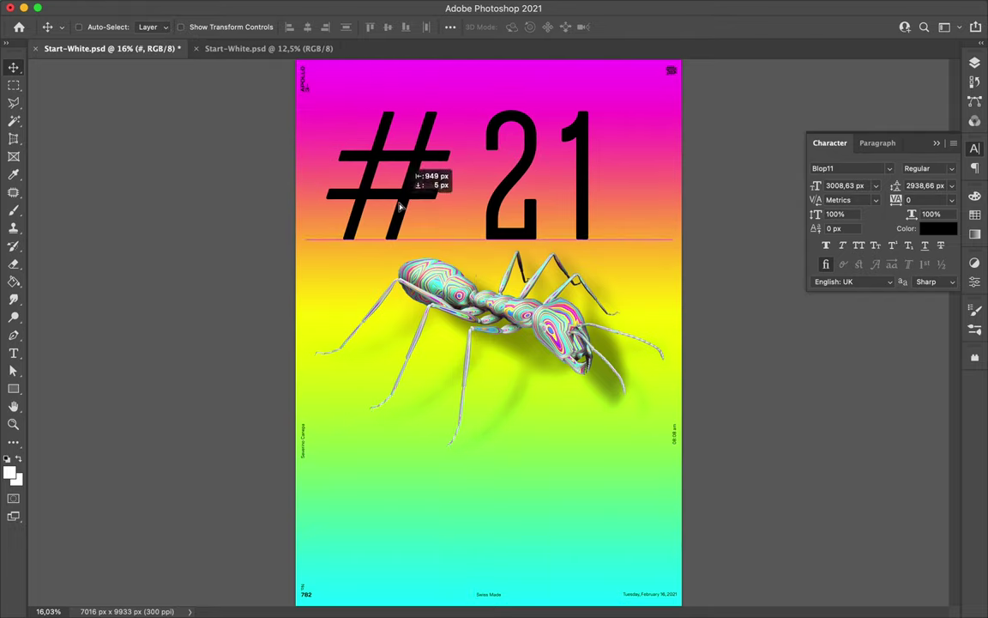
click(975, 215)
click(850, 231)
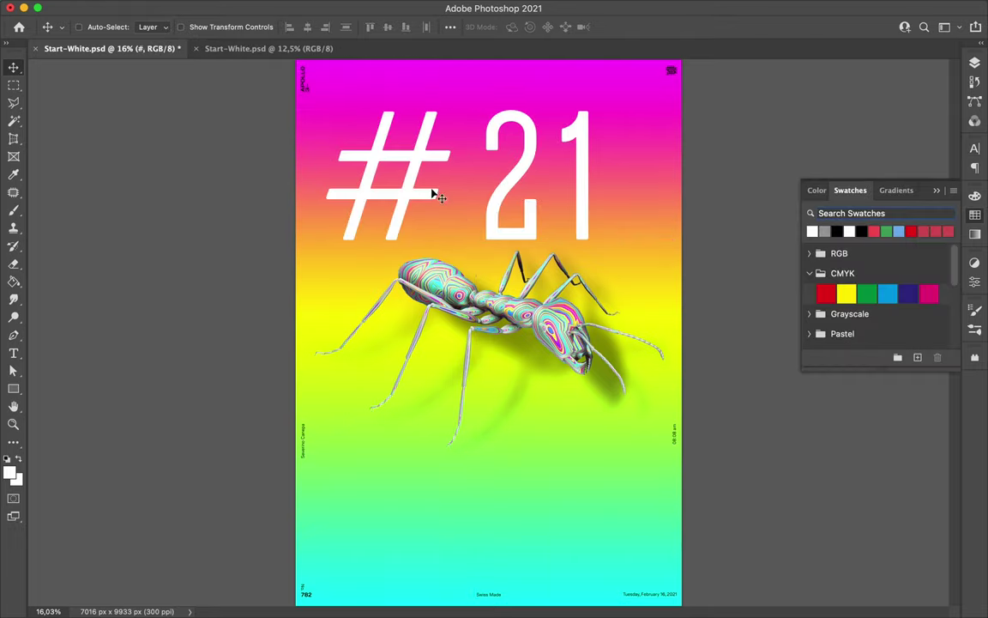
Enlarge the # and convert its layer to a smart object.
key(ctrl+t)
drag(629, 503, 708, 515)
key(Return)
click(975, 63)
right_click(862, 161)
click(787, 356)
Scale the # smart object up to span the poster and nudge it down slightly.
key(ctrl+t)
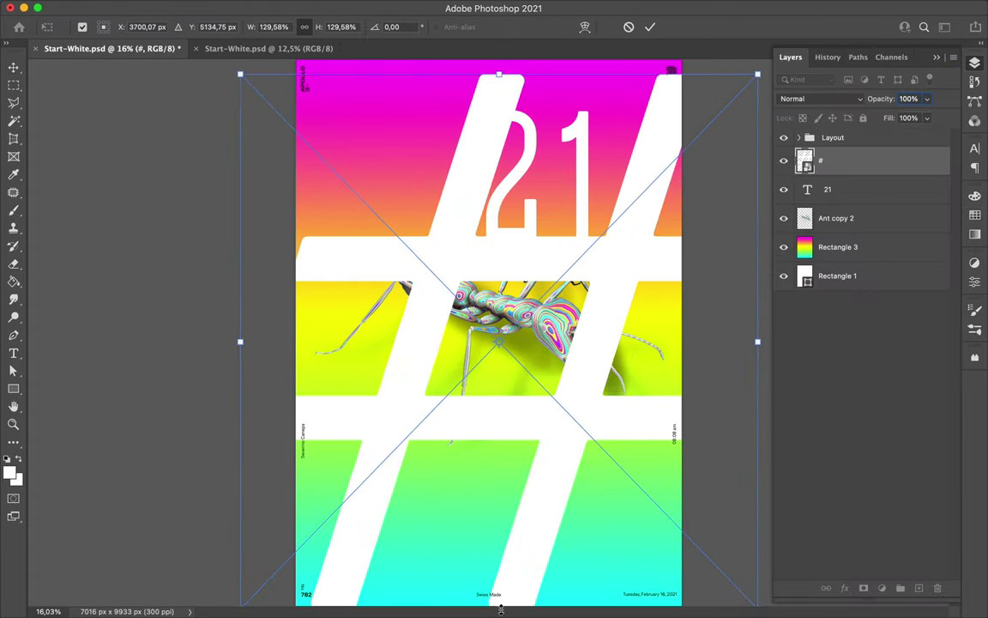
drag(670, 309, 760, 309)
key(Return)
drag(443, 214, 442, 228)
Place 21 in the top-left corner and raise the ant layer above the #.
drag(500, 127, 320, 88)
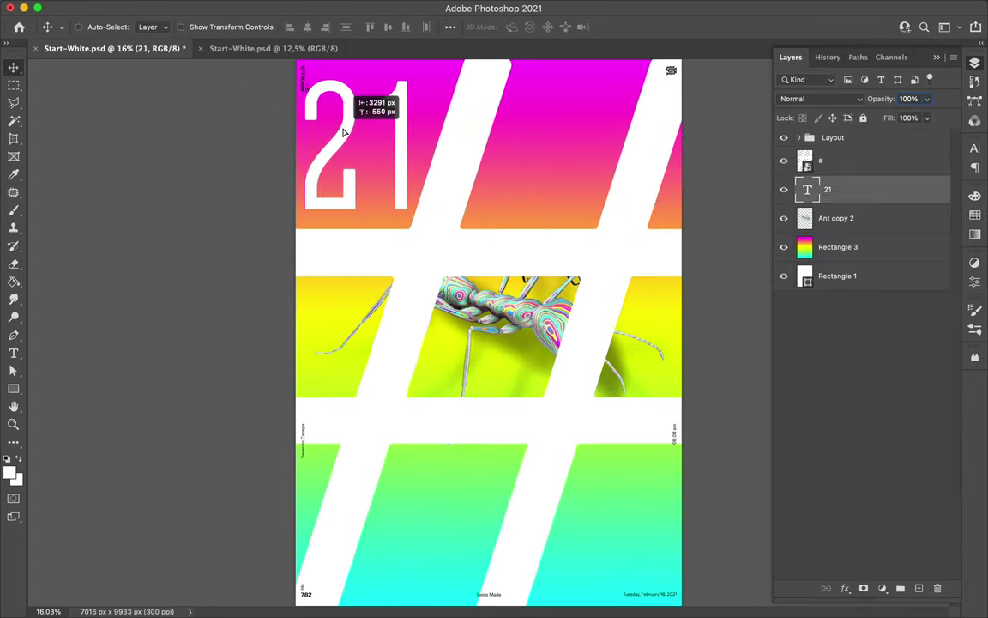
click(521, 315)
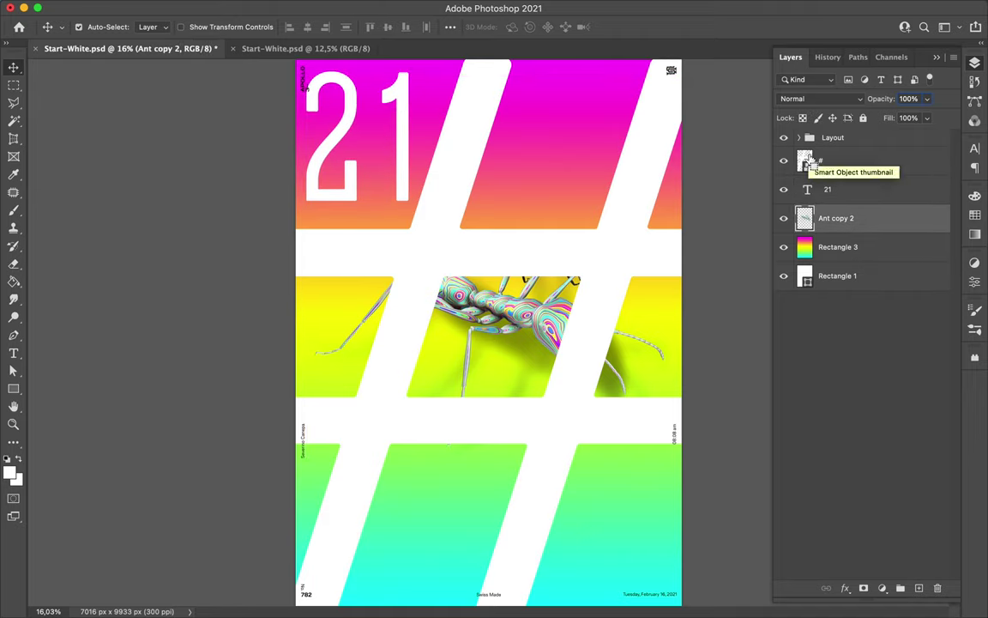
key(ctrl+bracketright)
key(ctrl+bracketright)
Load the # as a selection and paint black over the ant's raised front leg.
ctrl+click(805, 189)
scroll(592, 229, up, 3)
key(b)
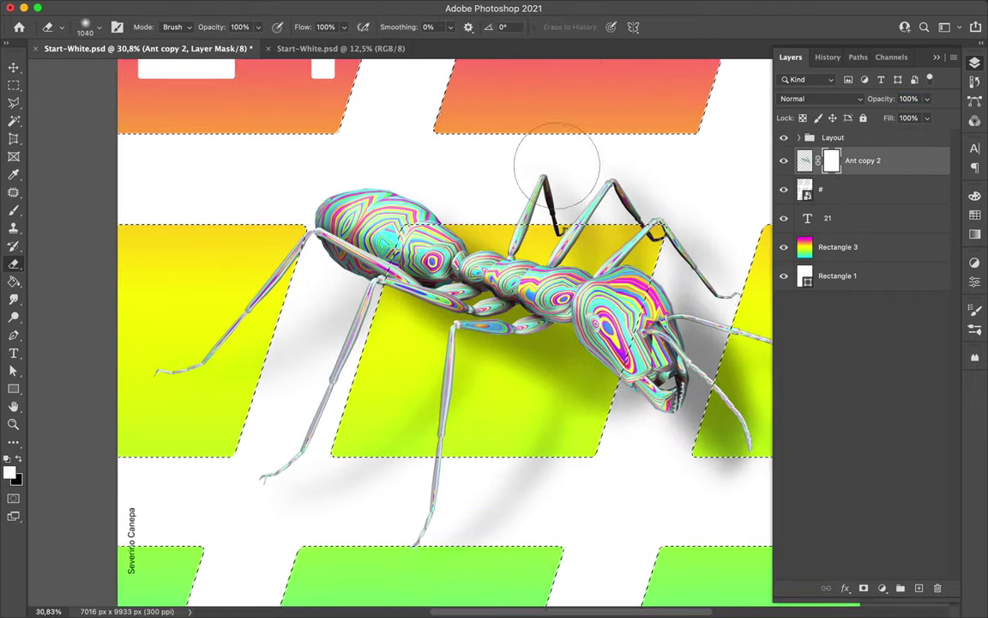
right_click(557, 159)
key(Return)
key(x)
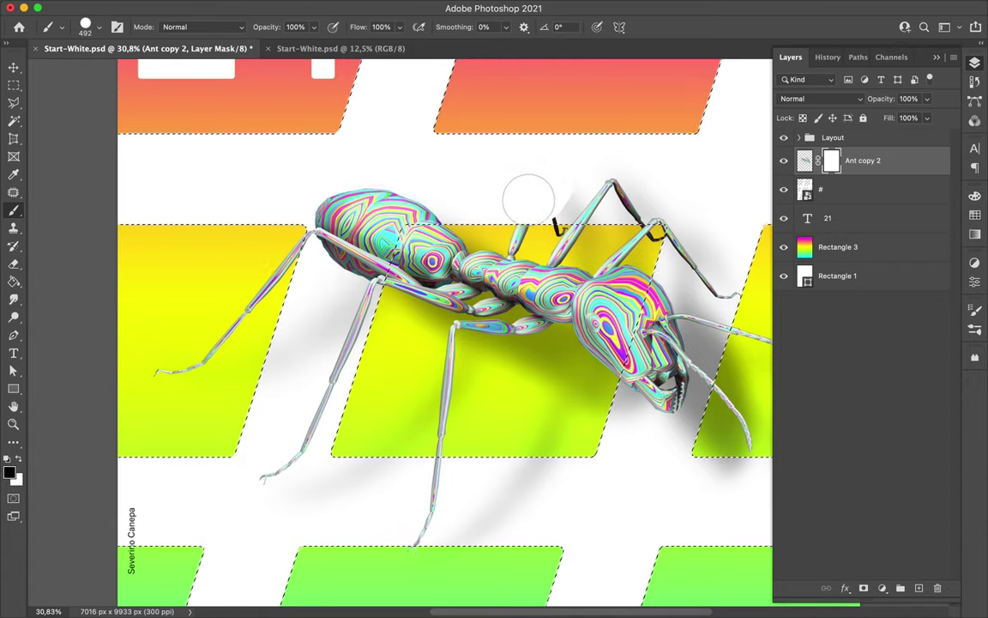
drag(530, 209, 552, 194)
scroll(562, 189, up, 5)
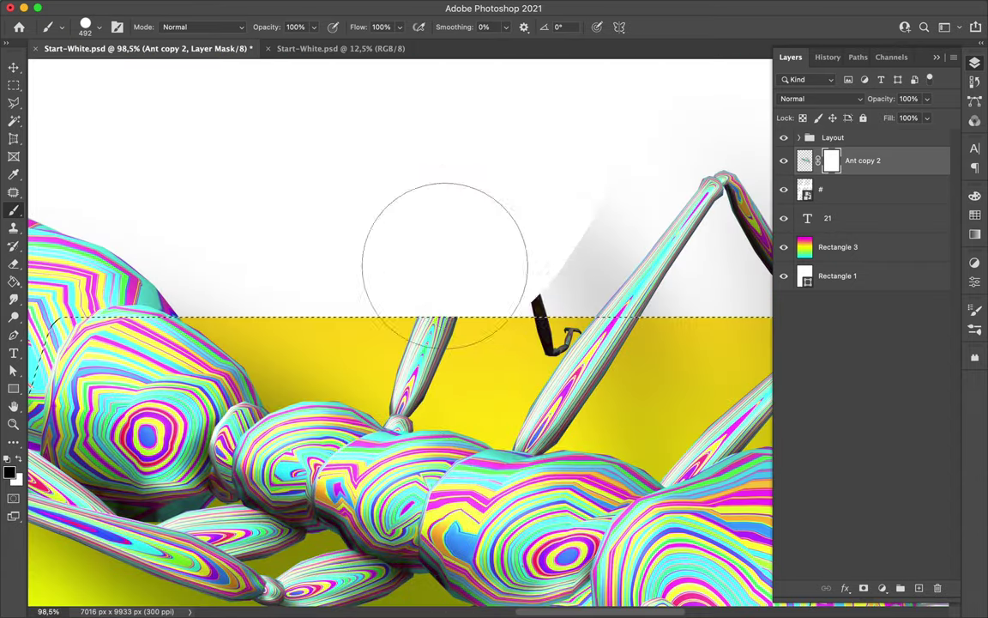
scroll(550, 238, down, 2)
scroll(552, 203, down, 4)
scroll(324, 280, up, 3)
scroll(334, 309, up, 1)
scroll(334, 309, up, 2)
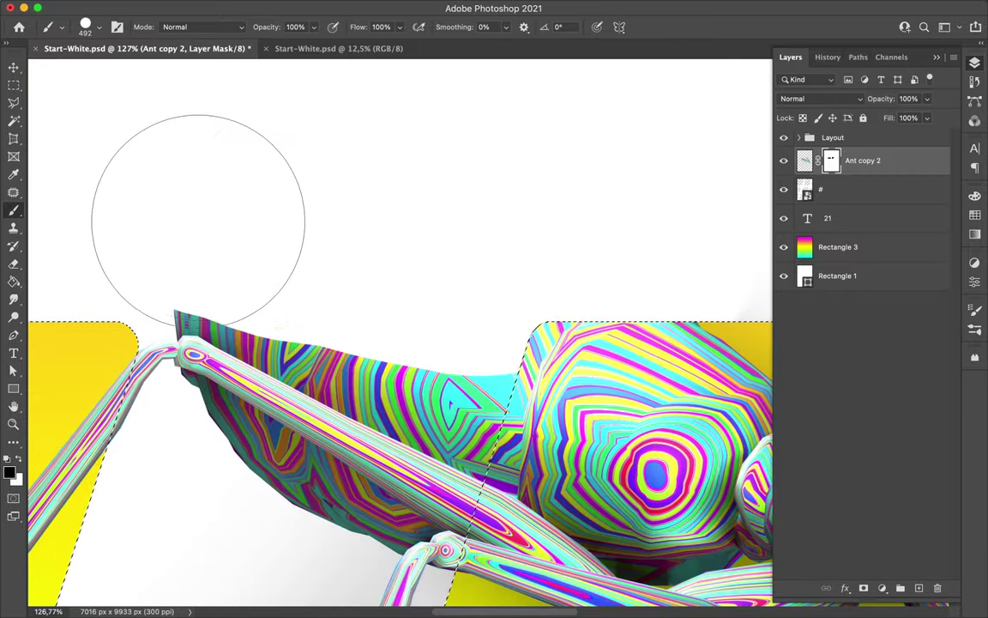
Set the Pen tool to plain Path mode.
key(p)
click(100, 26)
click(95, 58)
click(290, 27)
Trace a Pen path under the ant's upper leg and convert it to a selection.
key(Escape)
scroll(437, 423, up, 4)
scroll(437, 422, up, 3)
scroll(424, 444, left, 5)
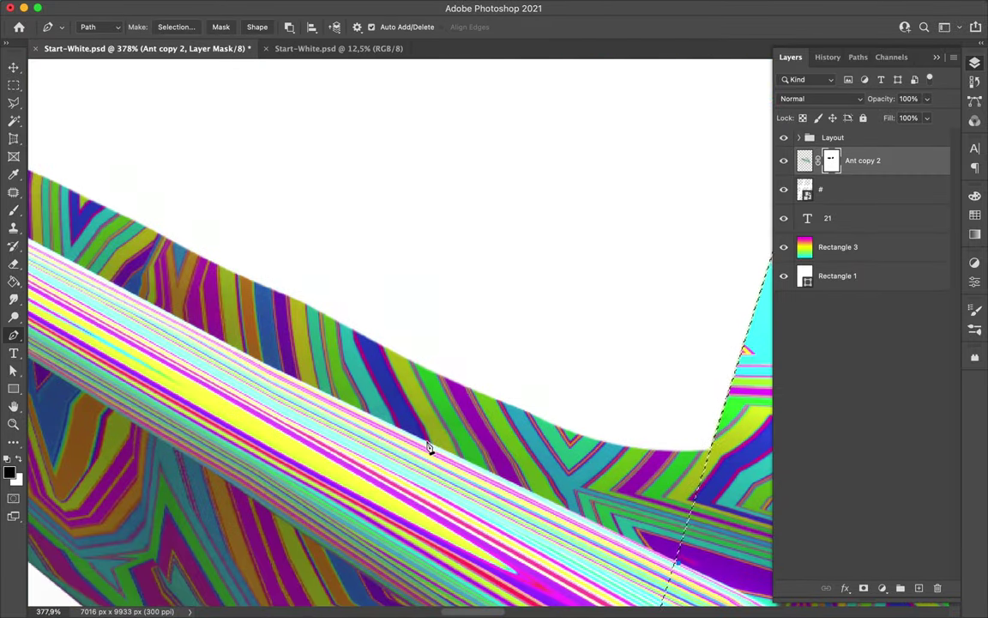
scroll(267, 368, left, 5)
scroll(143, 277, up, 2)
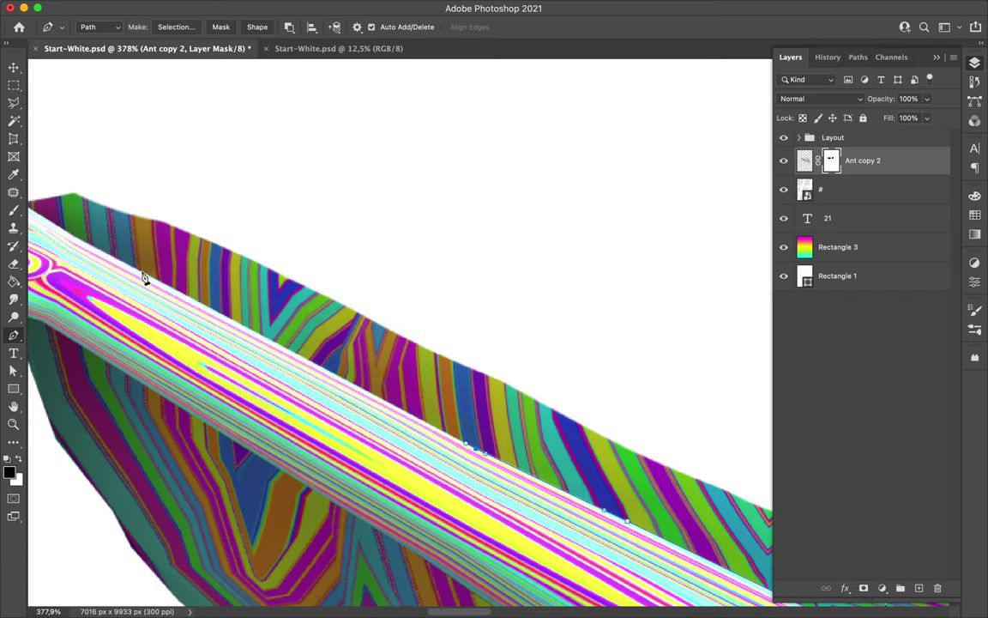
scroll(124, 269, left, 3)
scroll(212, 320, up, 2)
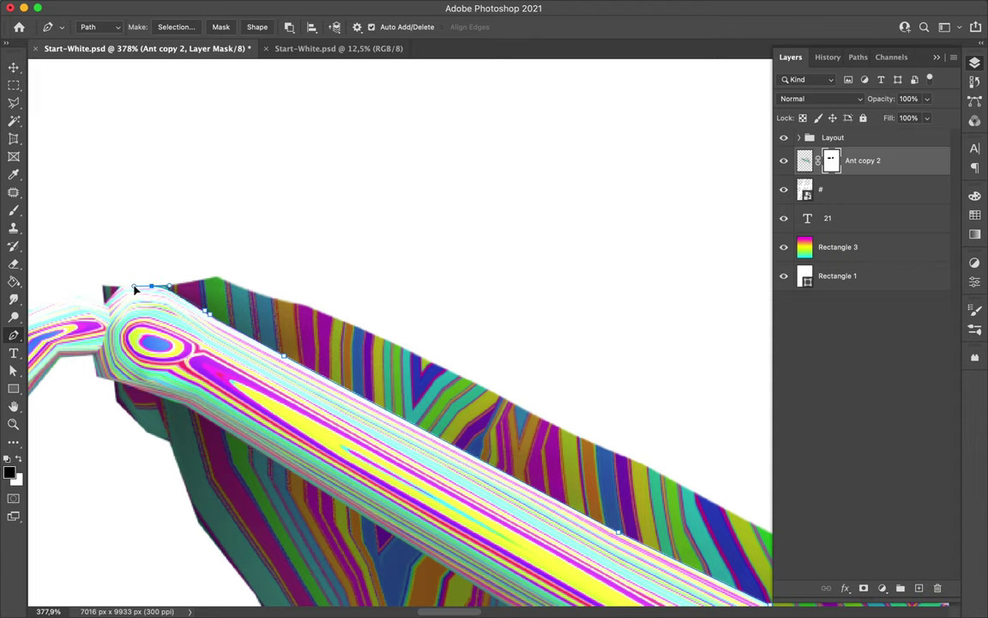
scroll(136, 382, up, 2)
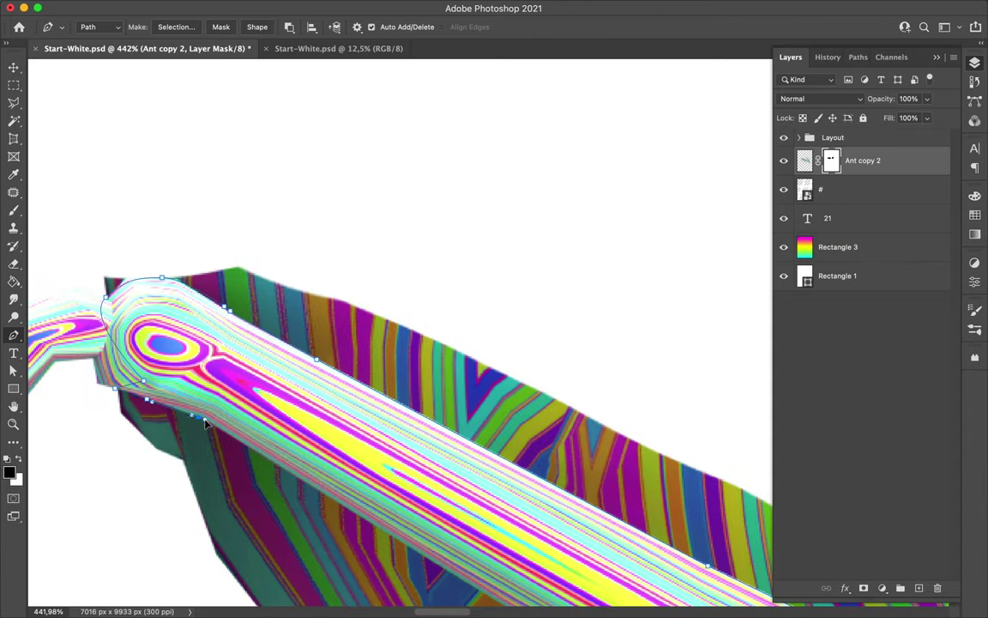
scroll(204, 422, right, 5)
scroll(361, 489, down, 3)
scroll(369, 492, down, 1)
scroll(429, 514, down, 3)
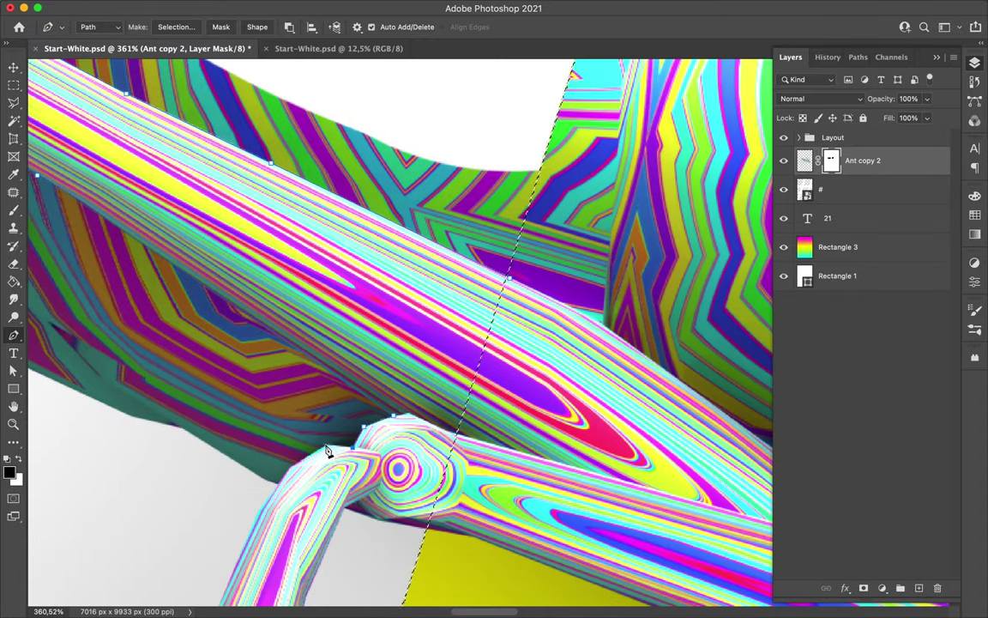
scroll(288, 481, down, 2)
scroll(215, 446, down, 3)
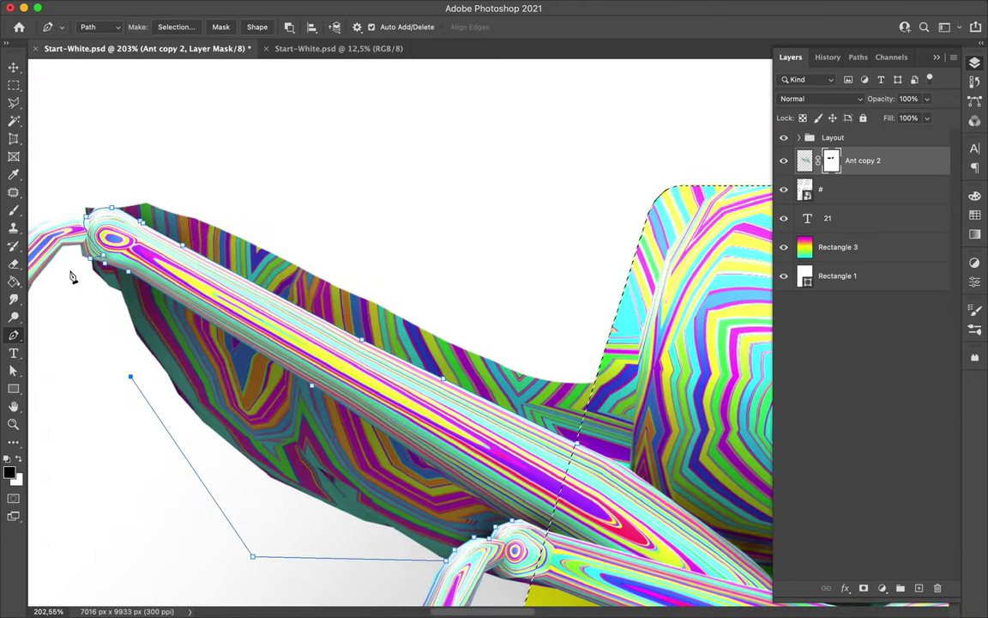
click(163, 527)
scroll(464, 508, down, 2)
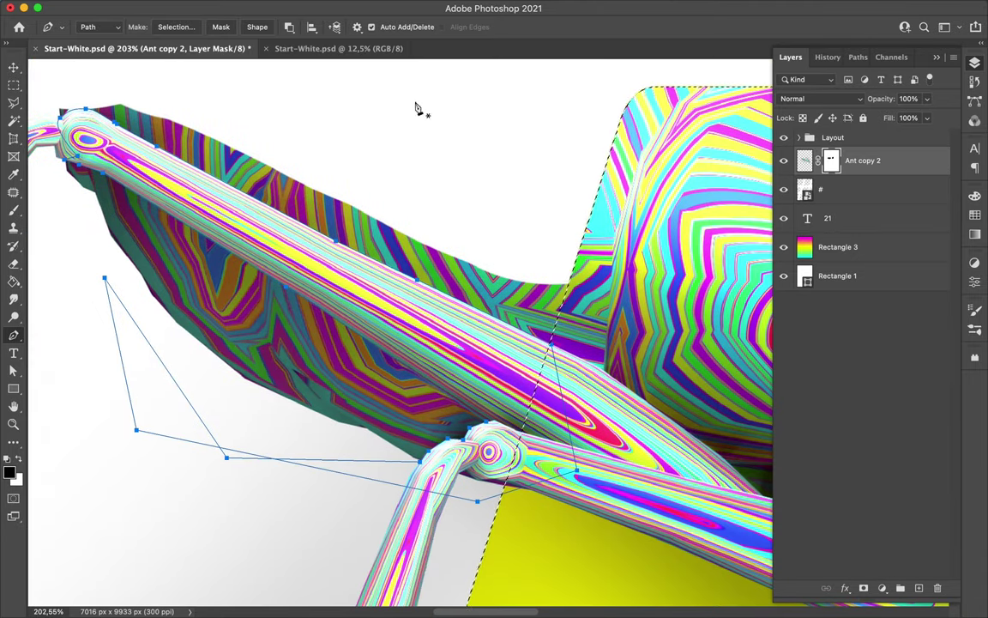
click(176, 27)
click(571, 245)
Paint black on the layer mask to hide the selected area under the leg.
scroll(601, 232, down, 2)
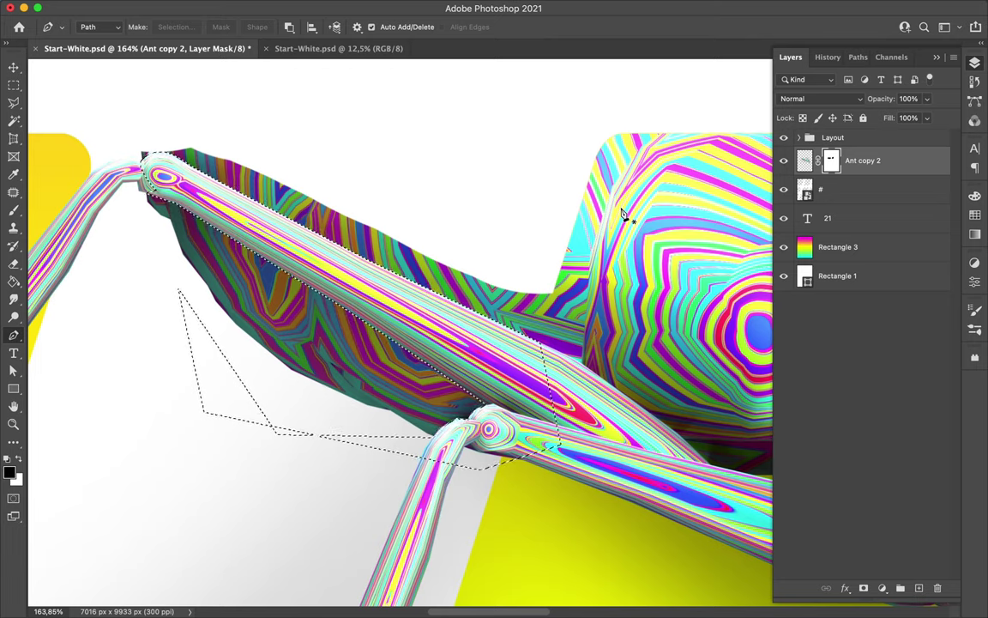
scroll(484, 330, down, 5)
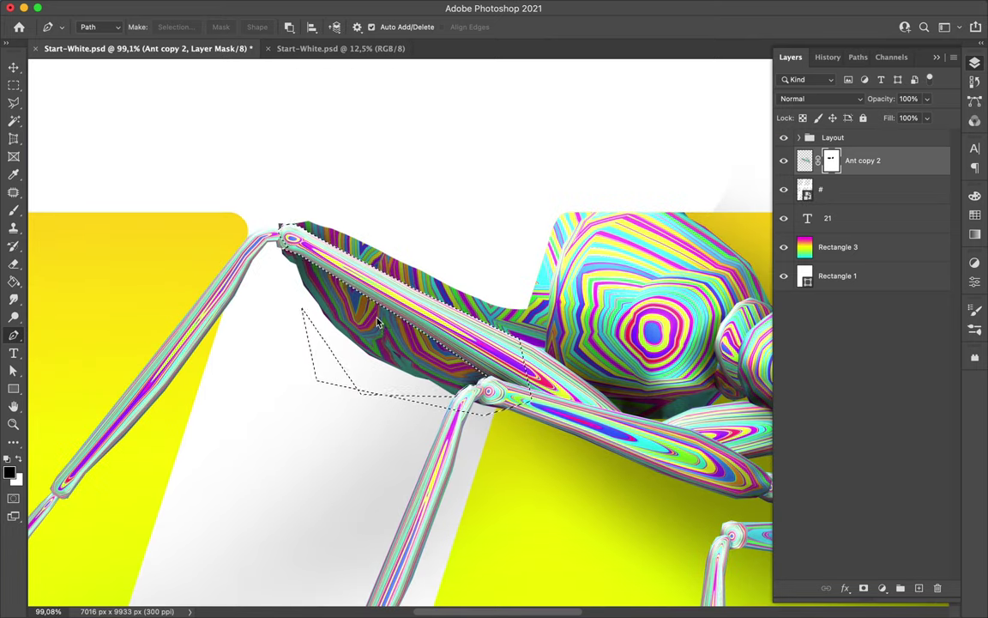
key(e)
key(b)
click(373, 225)
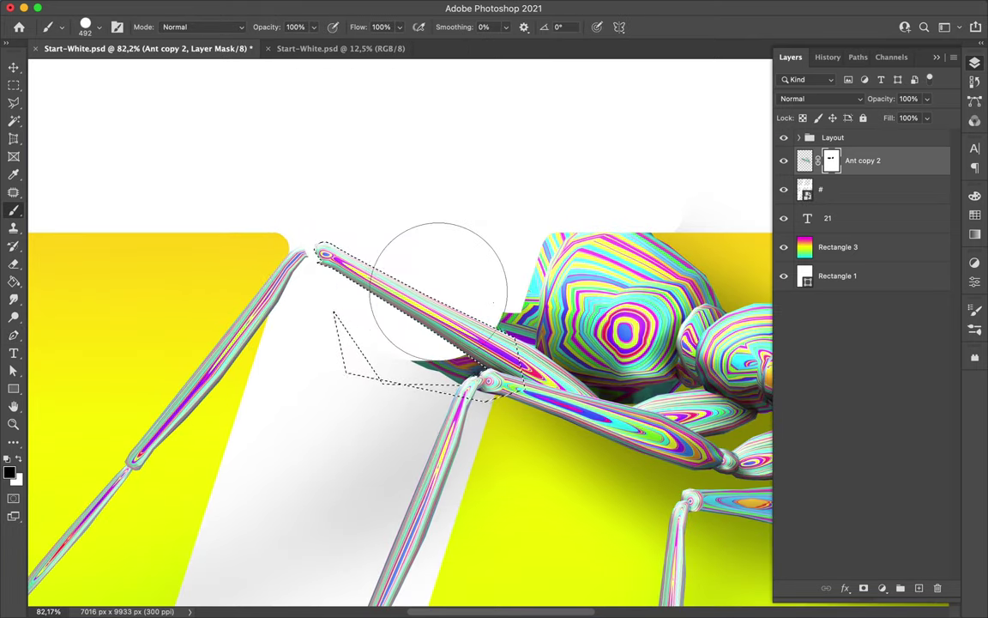
scroll(426, 446, down, 1)
scroll(485, 326, down, 1)
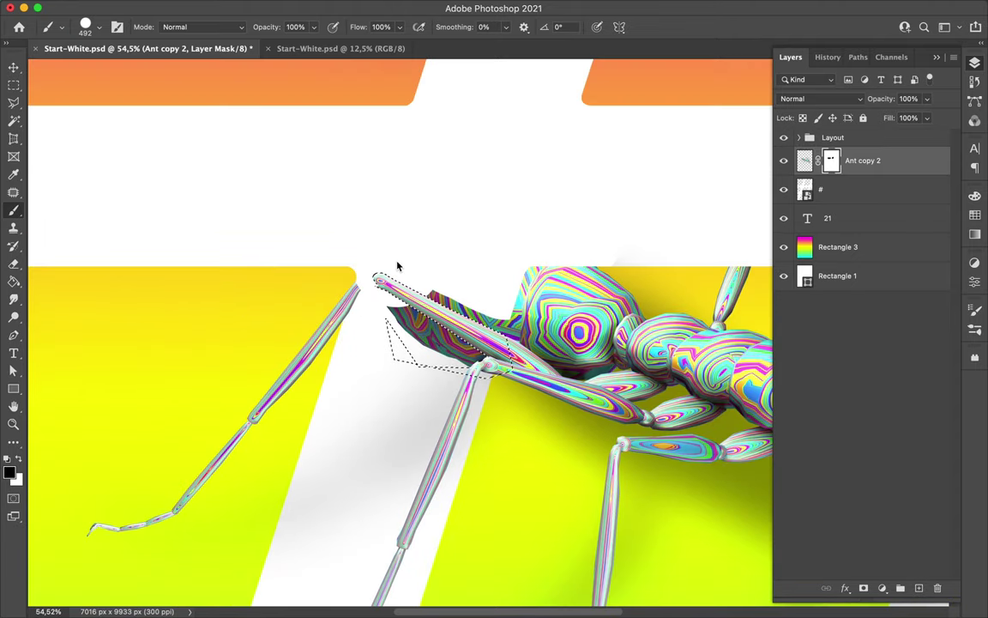
scroll(457, 285, up, 5)
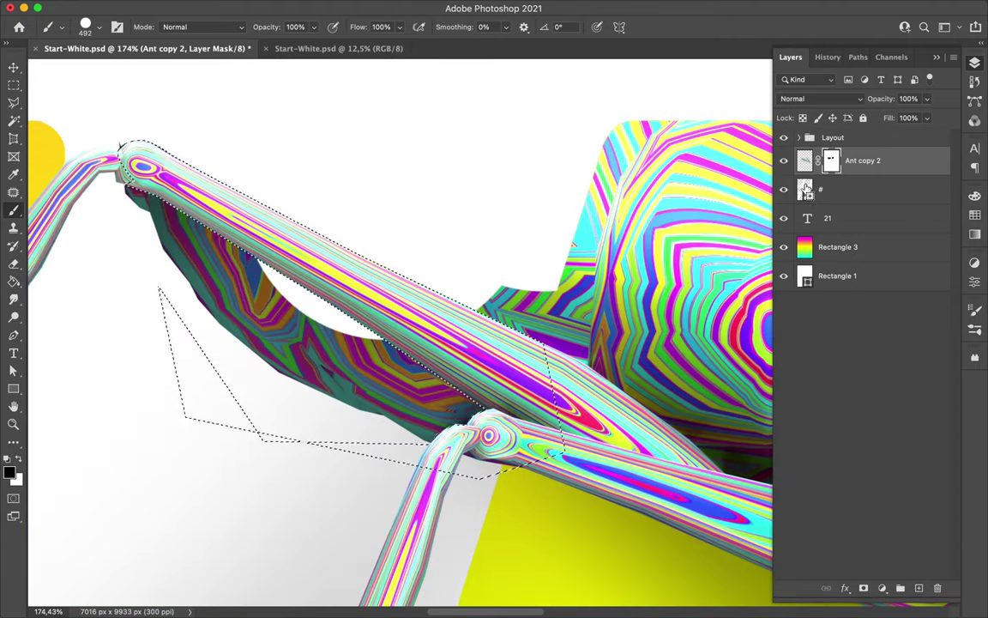
key(l)
scroll(469, 196, up, 2)
scroll(474, 203, up, 2)
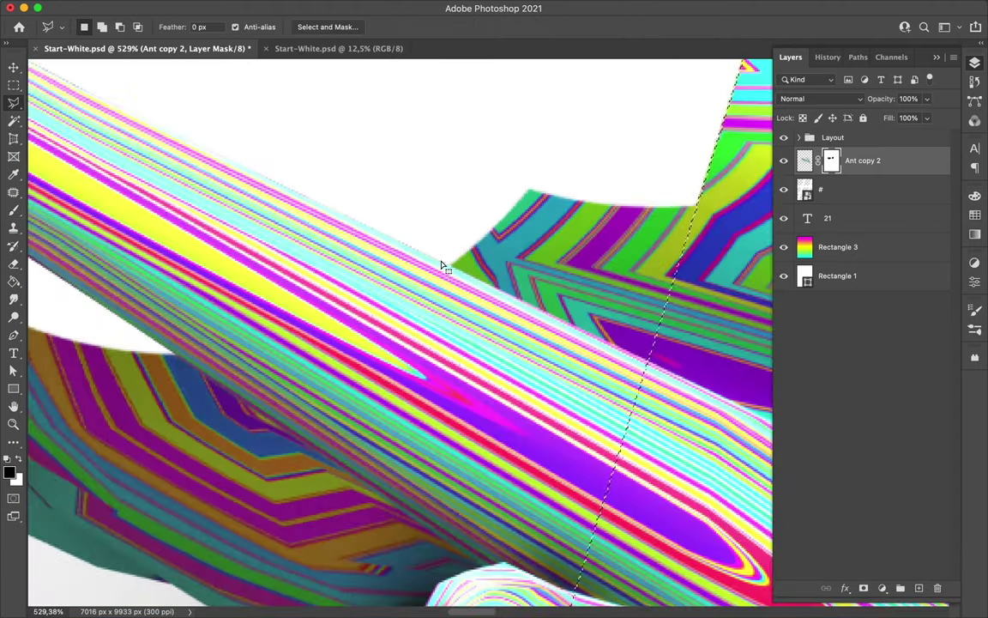
Lower the # layer's fill so it becomes mostly see-through.
scroll(583, 294, down, 2)
drag(840, 151, 840, 203)
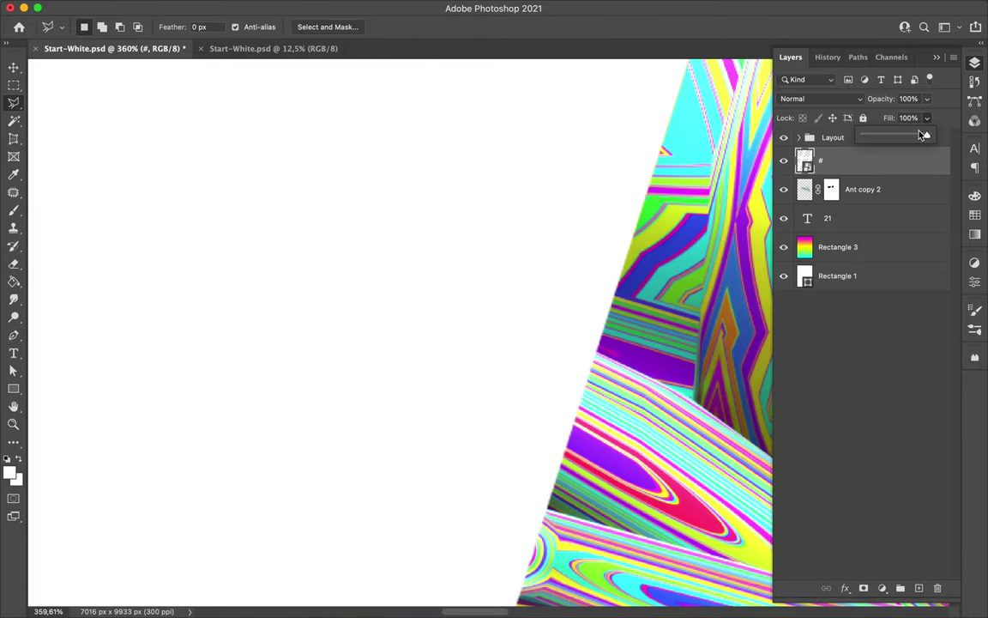
drag(927, 118, 892, 132)
Turn a Pen path into a selection and use a size-30 brush on Ant copy 2's mask.
key(p)
scroll(540, 250, up, 1)
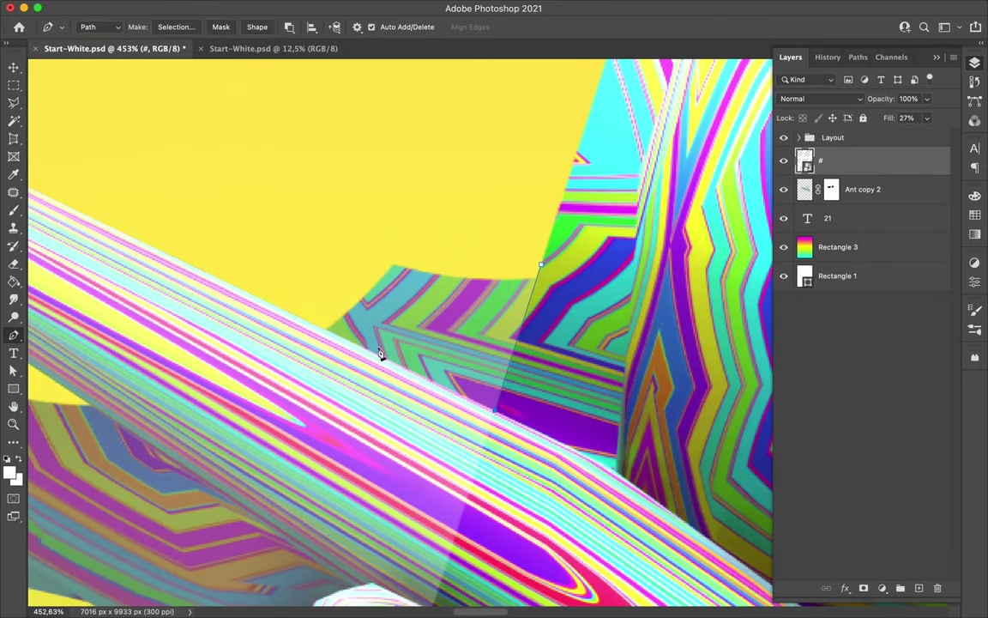
key(ctrl+Return)
click(831, 189)
key(b)
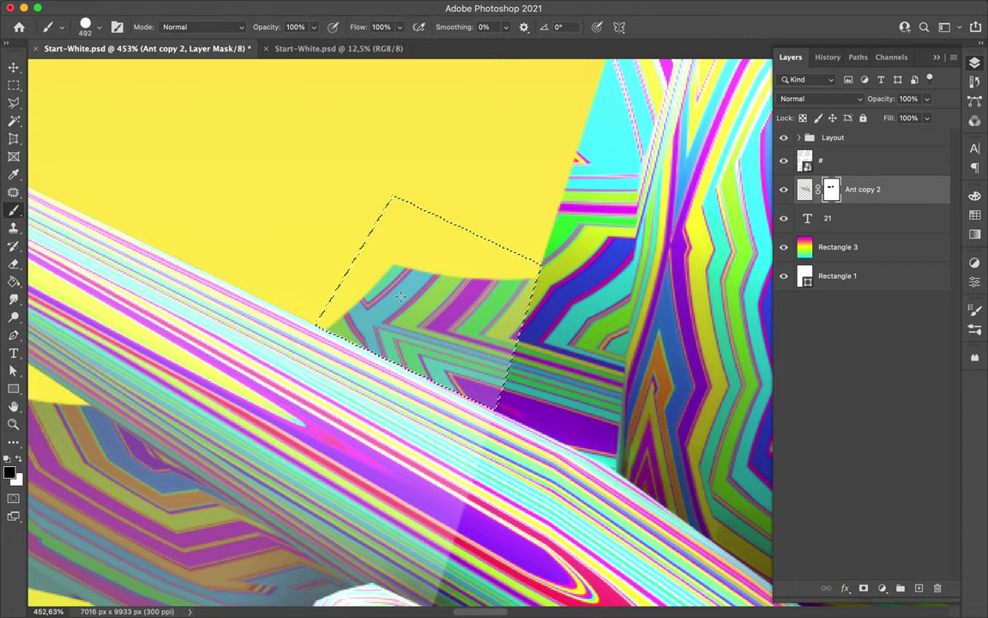
scroll(399, 257, down, 2)
scroll(282, 240, down, 1)
scroll(220, 161, up, 2)
scroll(452, 212, up, 2)
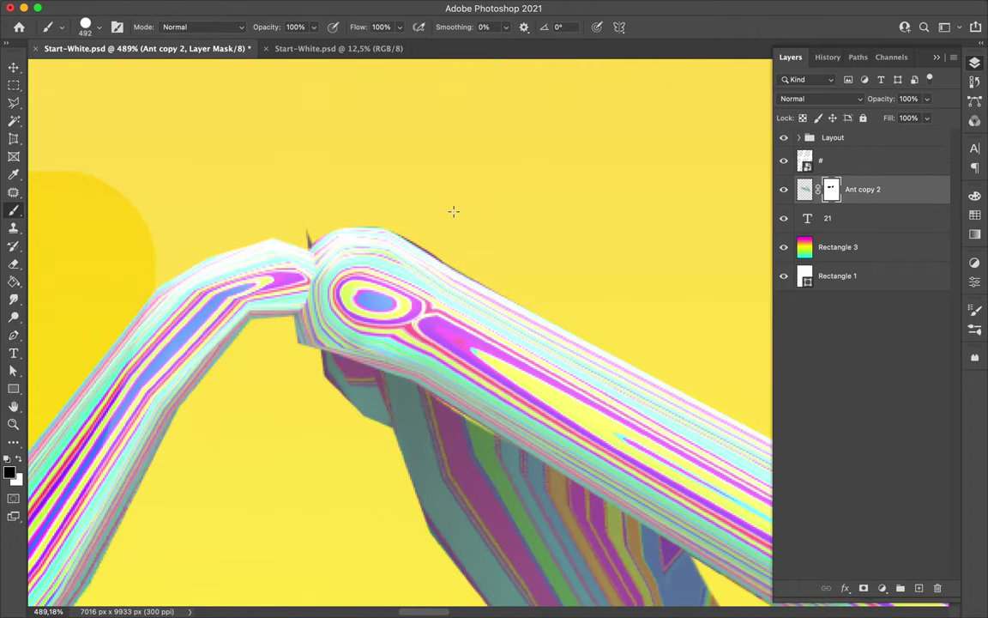
right_click(463, 206)
text(30)
key(Return)
scroll(388, 172, up, 1)
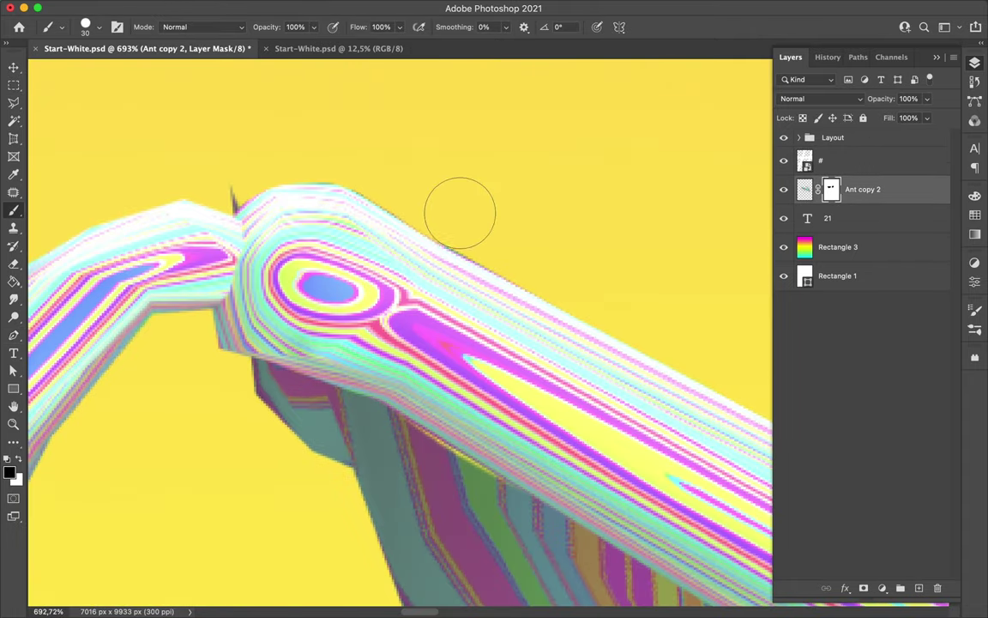
Draw a Polygonal Lasso selection along the front-left leg edge.
right_click(229, 166)
key(Escape)
key(l)
scroll(245, 178, down, 1)
scroll(375, 410, up, 1)
click(509, 490)
scroll(524, 484, right, 5)
scroll(524, 485, down, 3)
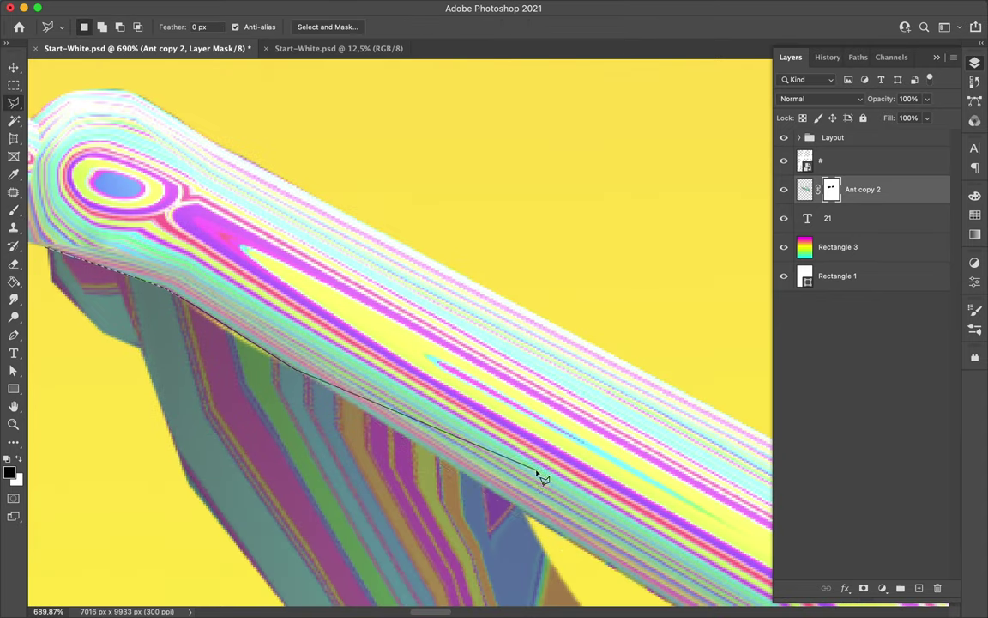
click(636, 588)
scroll(636, 589, right, 4)
scroll(636, 588, down, 3)
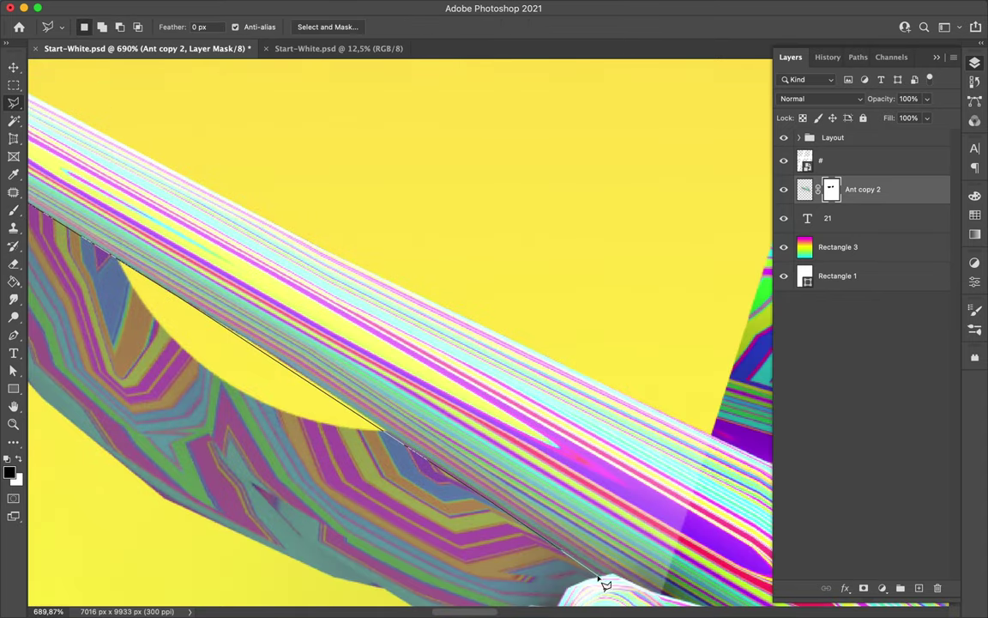
scroll(604, 586, down, 3)
scroll(605, 586, left, 2)
scroll(541, 492, down, 2)
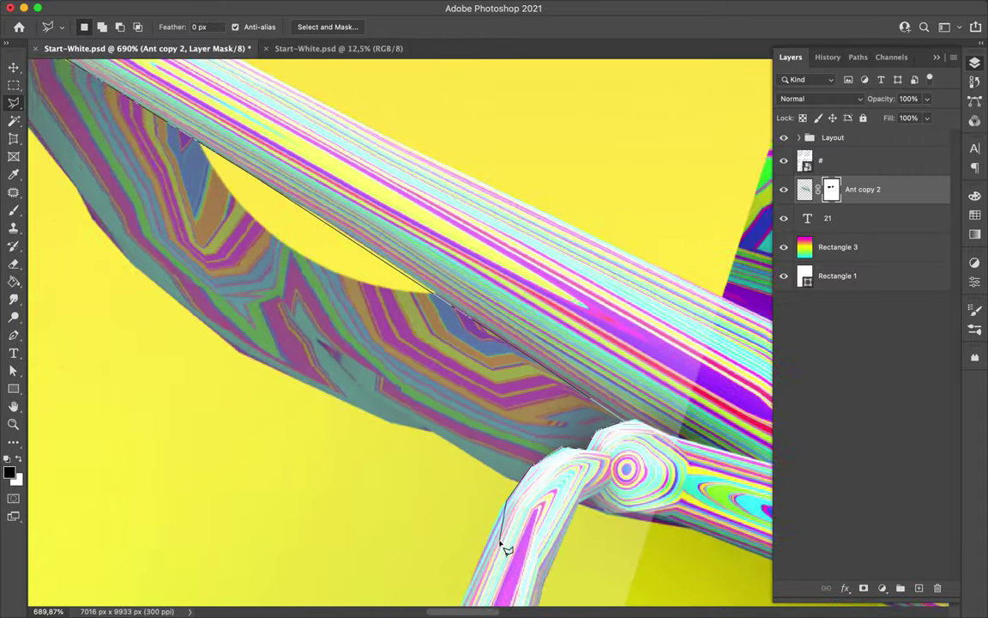
scroll(504, 544, down, 5)
scroll(480, 524, down, 2)
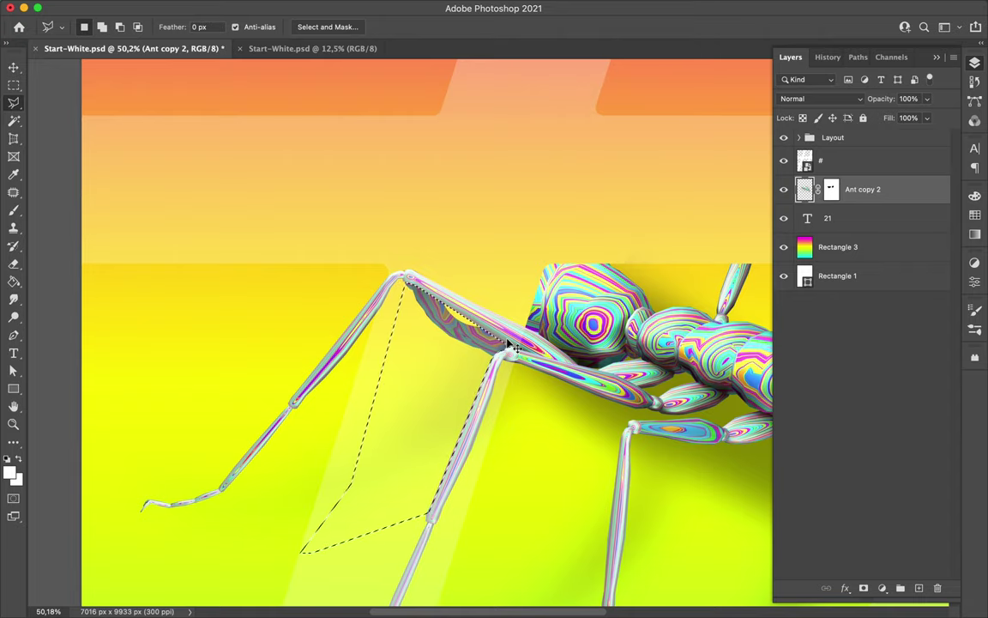
Erase the selected area under the upper leg and deselect.
key(e)
drag(513, 347, 457, 288)
key(ctrl+d)
Paint out the remaining leg patch on Ant copy 2's mask and move the # below the ant.
key(m)
scroll(489, 302, right, 3)
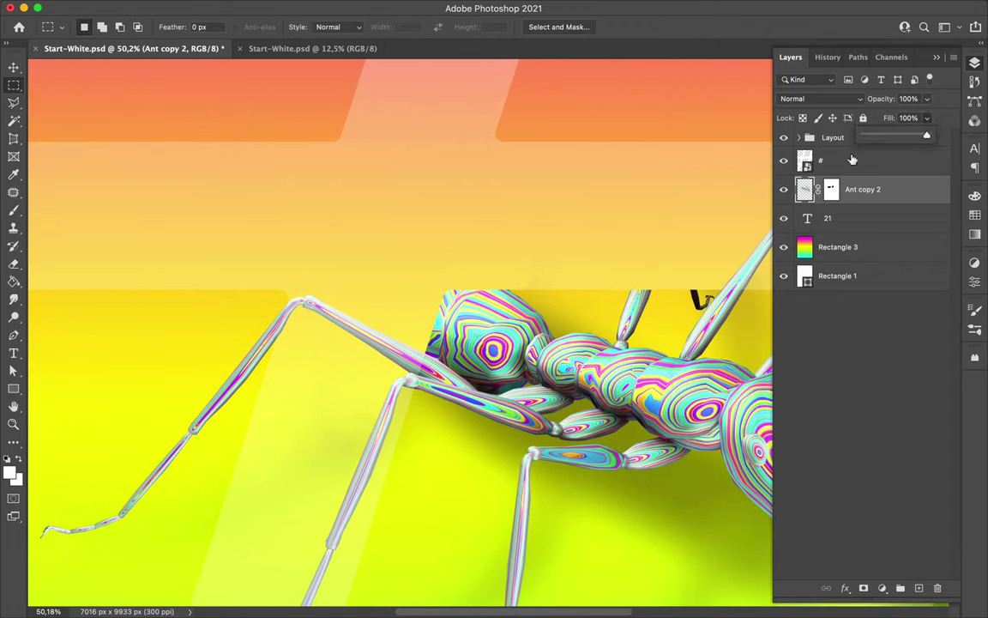
click(852, 160)
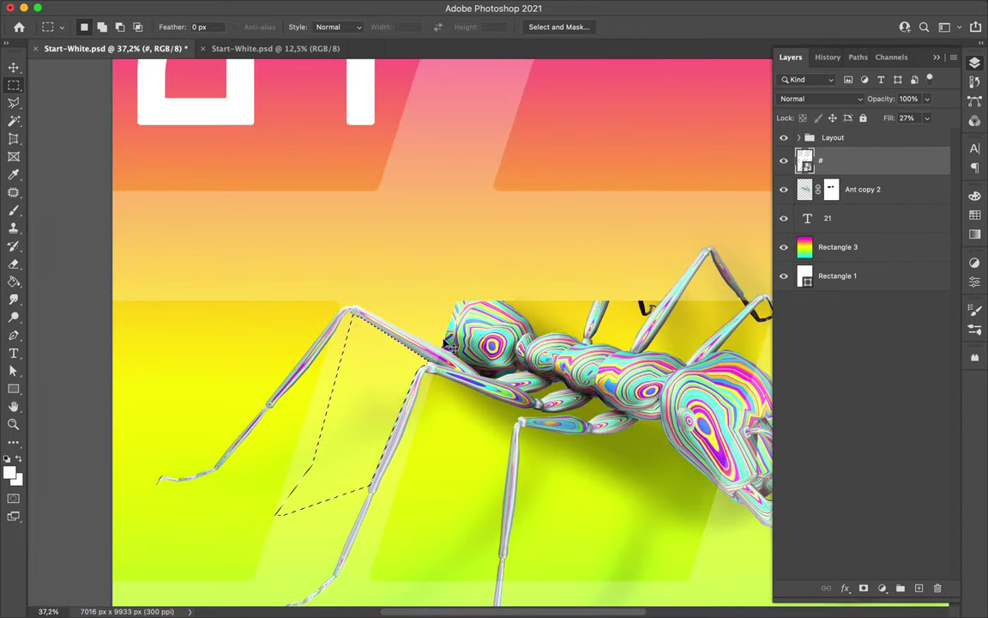
scroll(450, 345, up, 3)
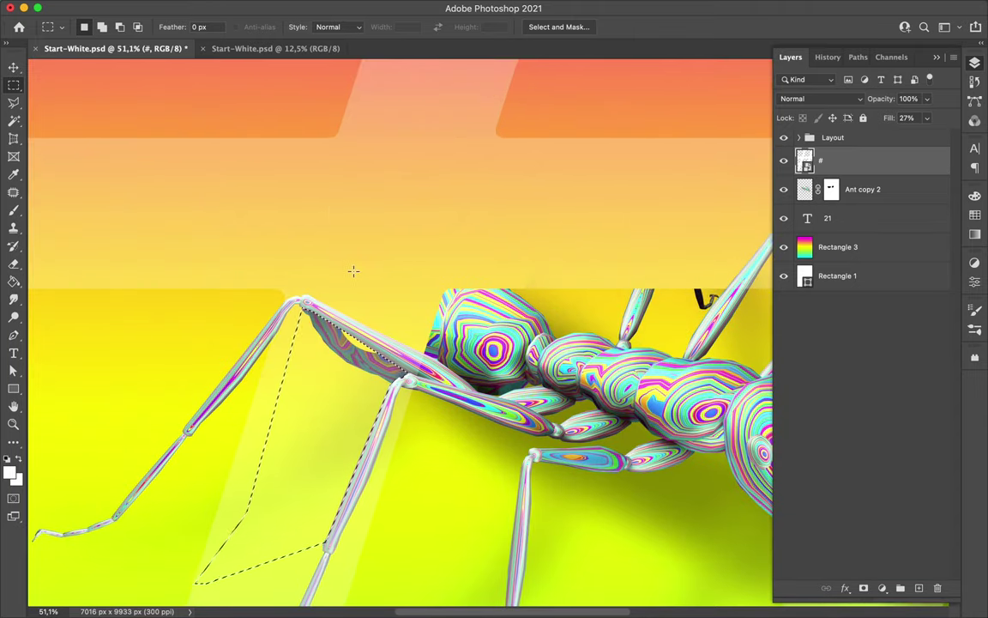
key(b)
key(alt+bracketleft)
key(x)
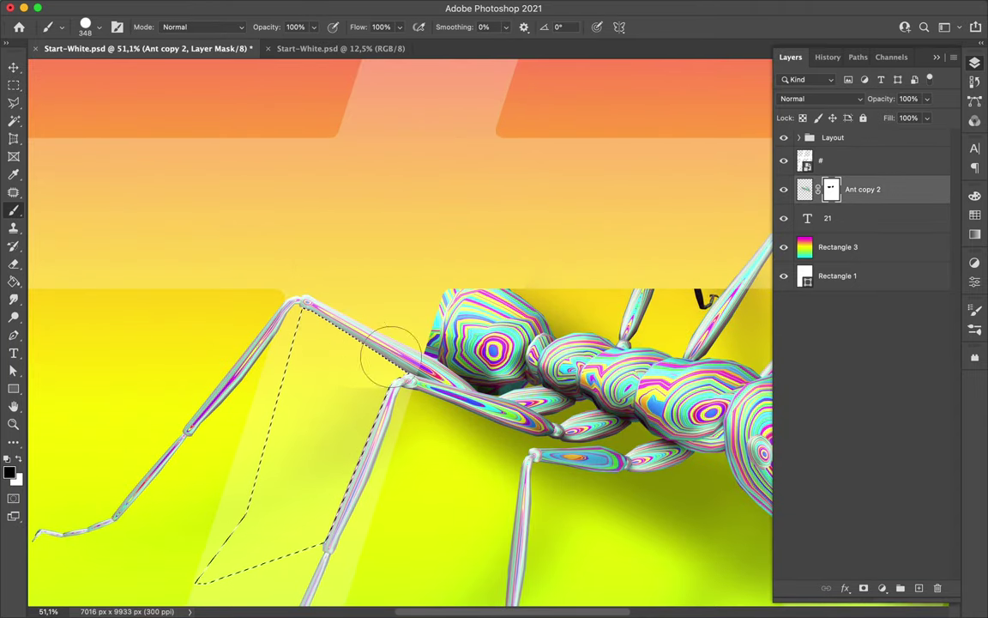
drag(335, 381, 404, 346)
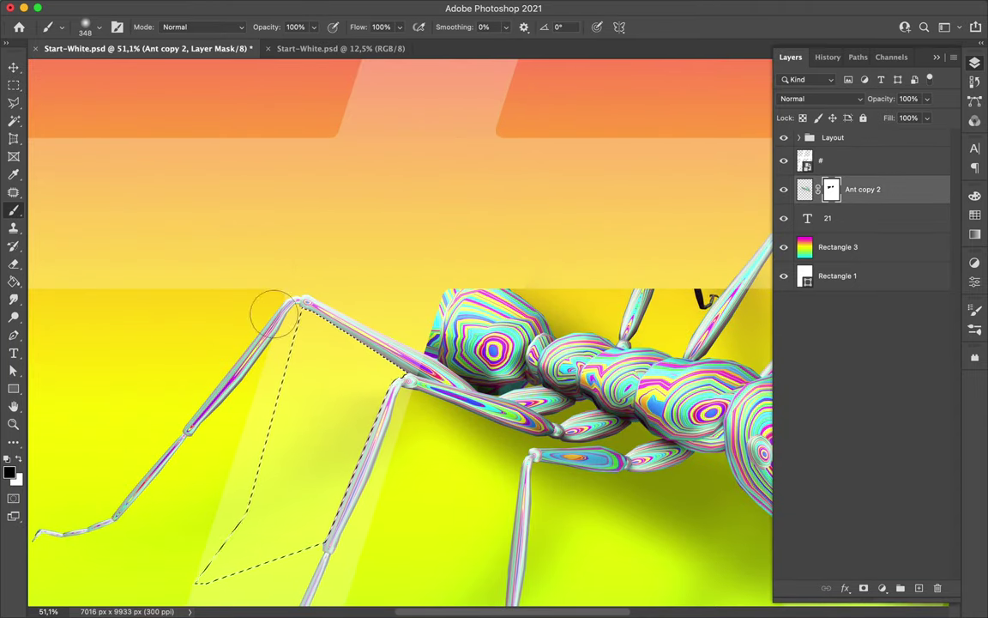
click(820, 160)
key(ctrl+bracketleft)
Bring the ant above the # shape and enlarge both layers slightly together.
key(m)
key(ctrl+d)
key(ctrl+minus)
key(ctrl+0)
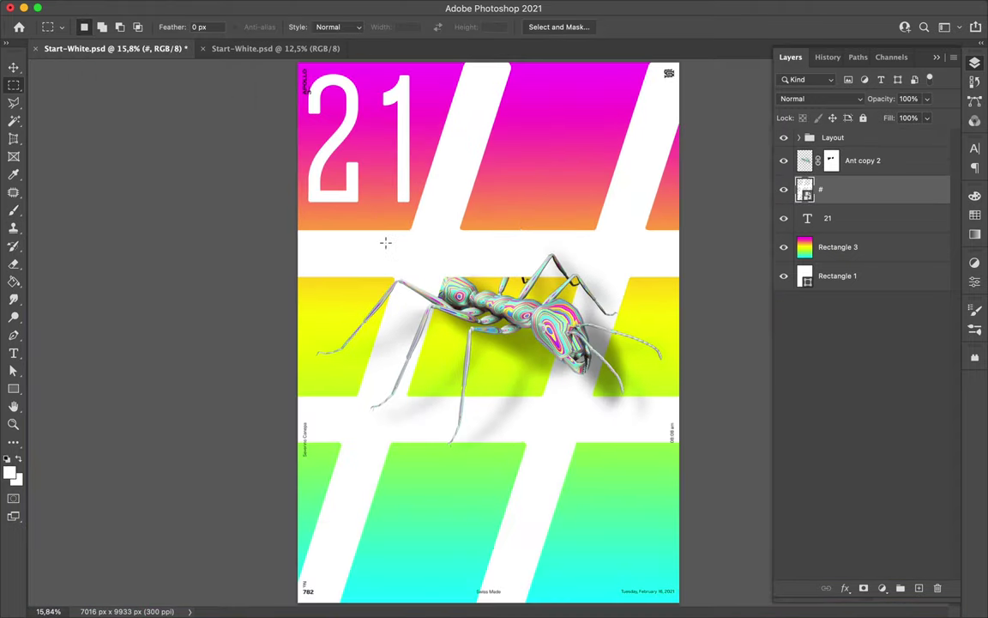
key(v)
key(ctrl+minus)
key(alt+shift+bracketright)
key(ctrl+t)
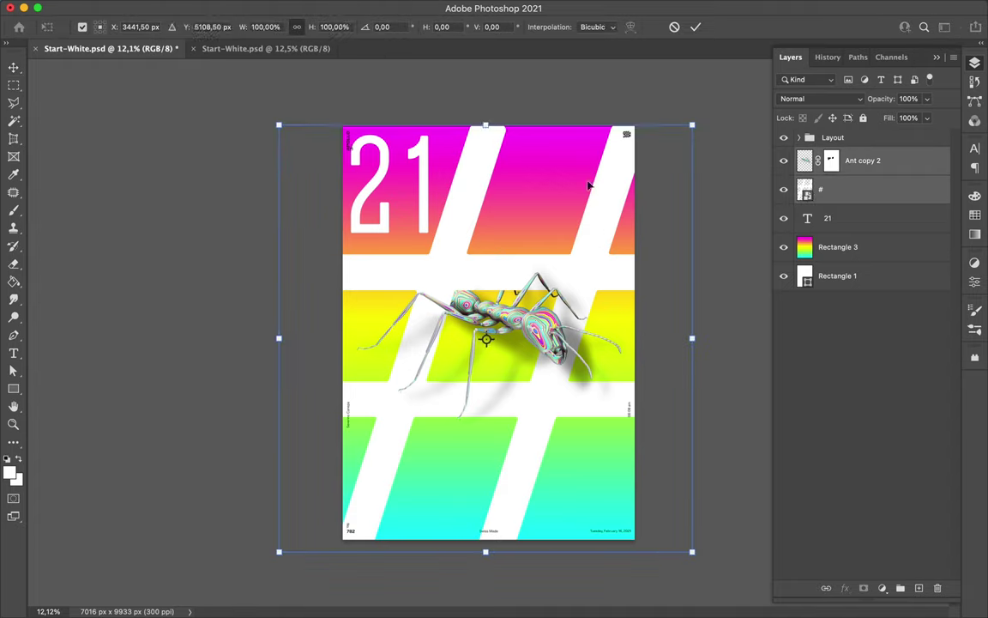
drag(486, 119, 485, 114)
key(Return)
ctrl+click(425, 198)
Scale the 21 numerals to about 77.5%, set tracking to -120, and nudge them inward.
key(ctrl+t)
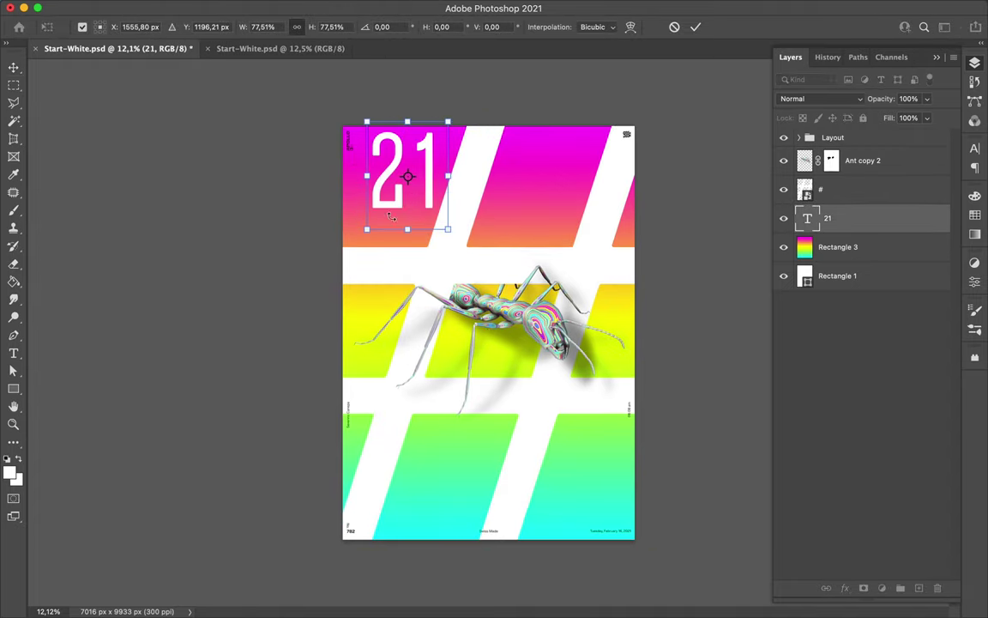
key(Return)
click(975, 148)
text(-120)
mouse_move(415, 165)
mouse_down()
mouse_move(399, 163)
mouse_move(387, 248)
mouse_up()
Add a new MINI-SERIES text line on the poster.
scroll(399, 163, up, 3)
scroll(267, 305, up, 2)
key(t)
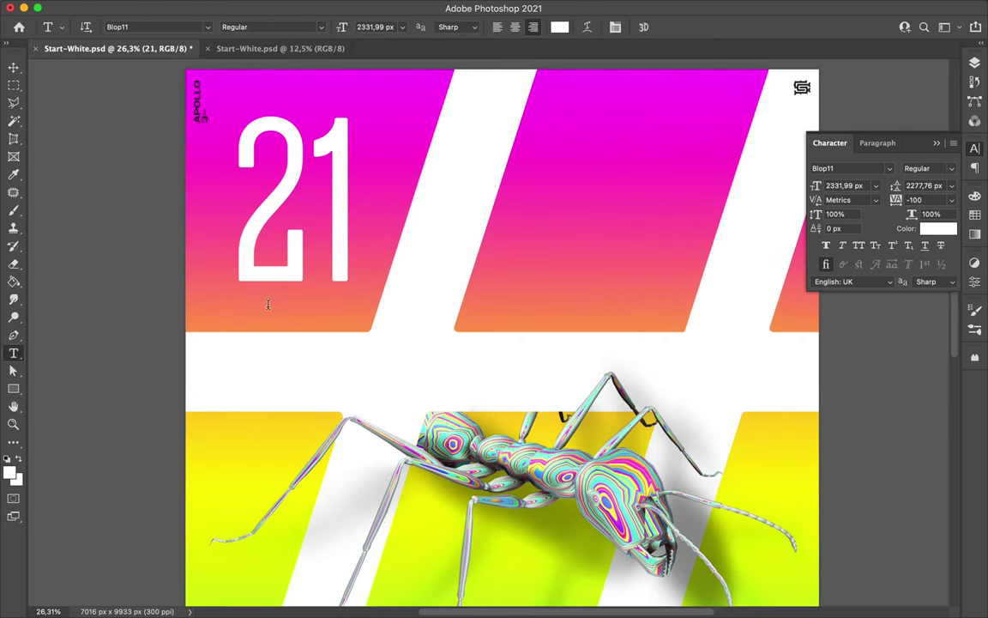
click(530, 226)
key(ctrl+v)
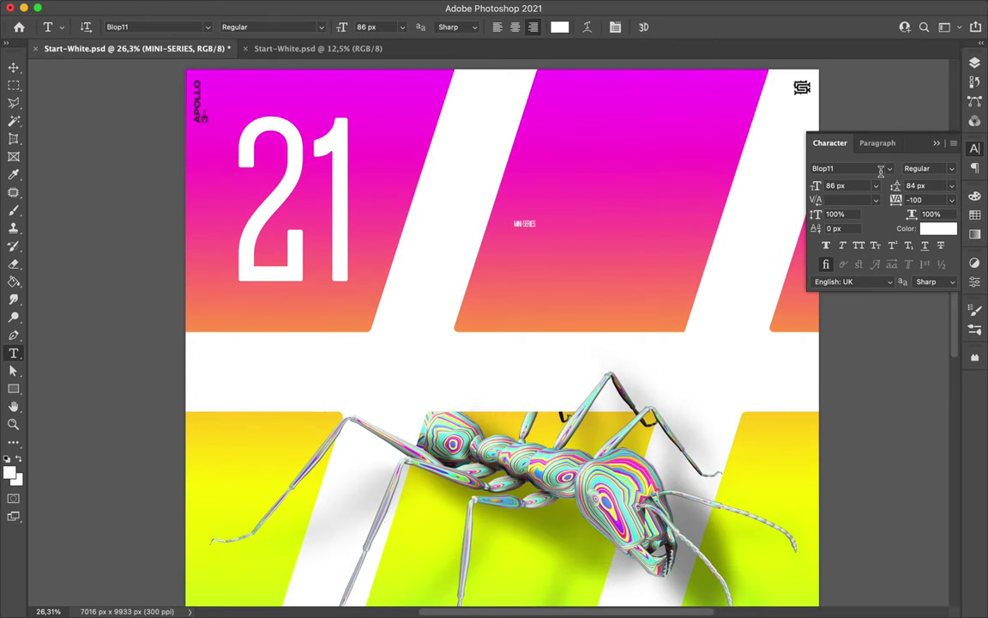
Set the MINI-SERIES font to URW Geometric Medium.
click(889, 168)
key(Up)
key(Up)
key(Up)
key(Up)
key(Up)
key(Up)
key(Up)
key(Up)
key(Up)
scroll(778, 271, up, 5)
scroll(779, 271, down, 5)
scroll(779, 271, up, 3)
scroll(777, 278, up, 3)
key(Up)
key(Up)
key(Up)
key(Up)
key(Up)
scroll(760, 248, down, 5)
scroll(760, 249, down, 15)
scroll(760, 249, down, 15)
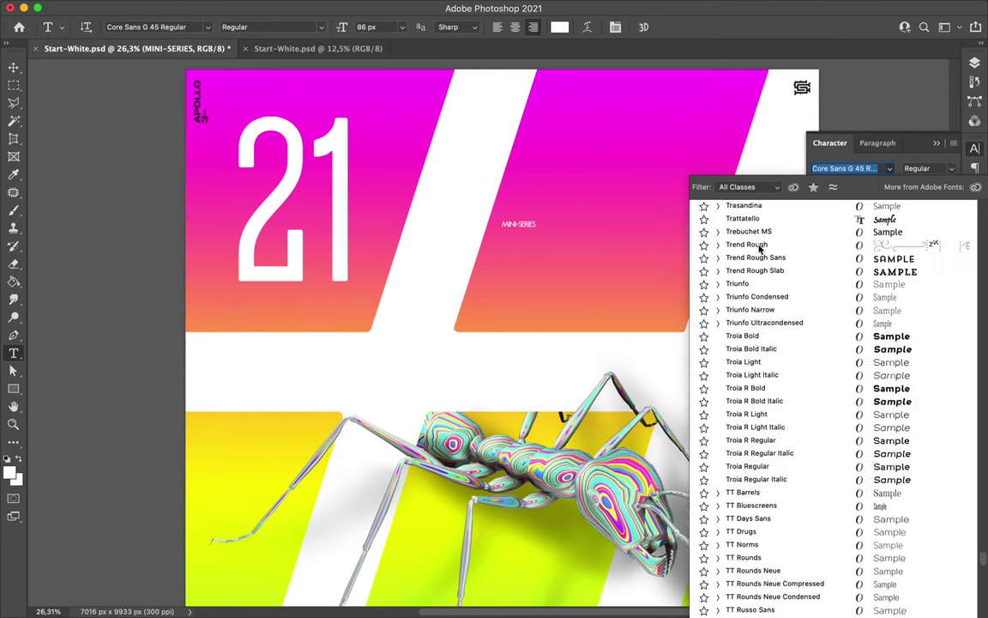
scroll(762, 343, down, 2)
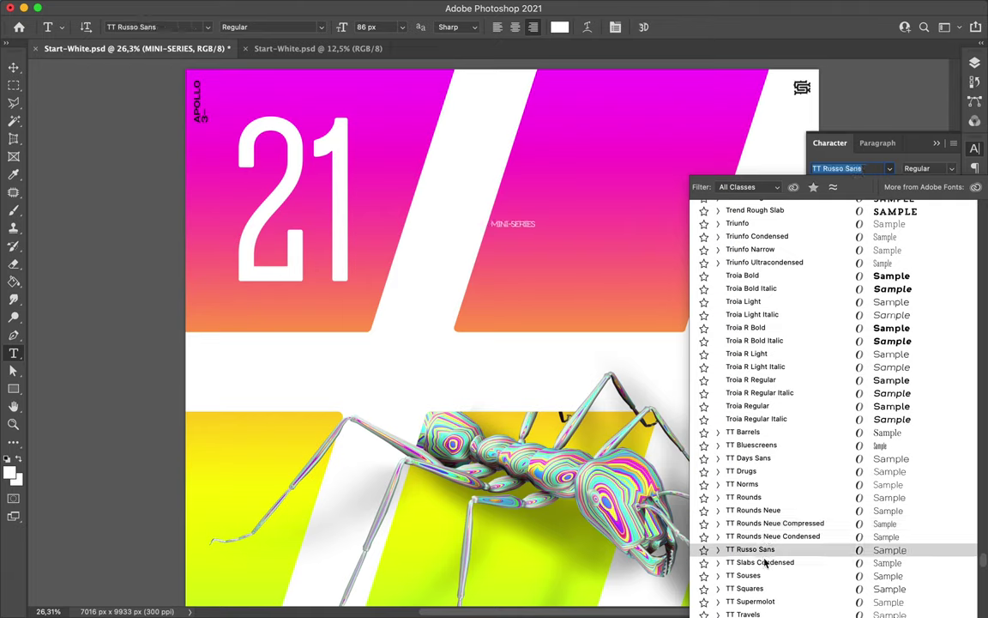
scroll(780, 390, up, 3)
scroll(781, 390, up, 3)
scroll(781, 391, up, 8)
scroll(781, 390, up, 12)
scroll(823, 301, up, 4)
text(urw geo)
click(758, 326)
click(927, 168)
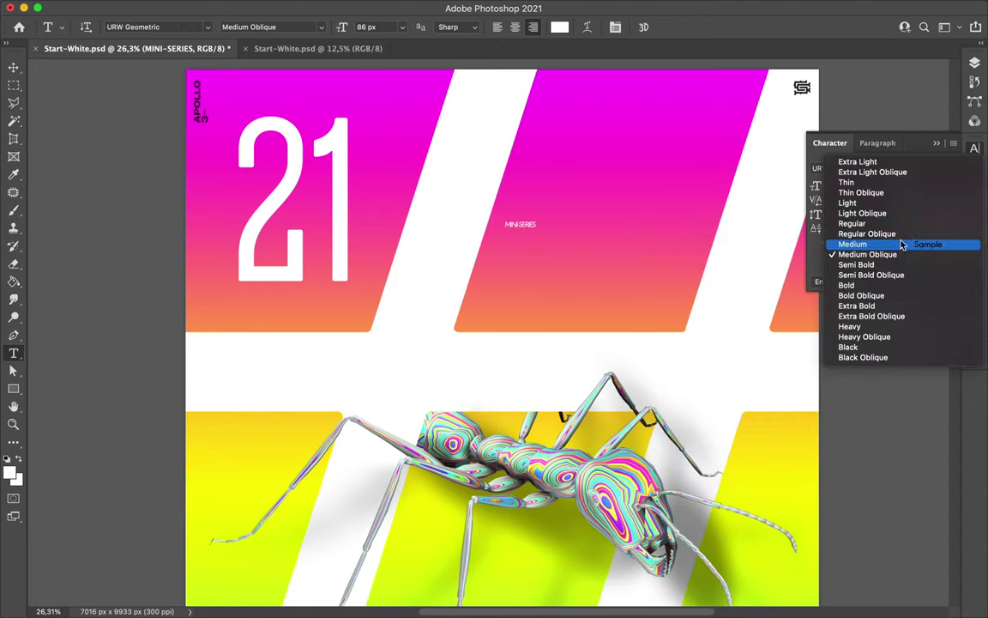
click(900, 247)
click(928, 201)
Move and scale MINI-SERIES so it sits beneath the 21.
mouse_move(512, 224)
mouse_down()
mouse_move(264, 290)
mouse_move(302, 305)
mouse_up()
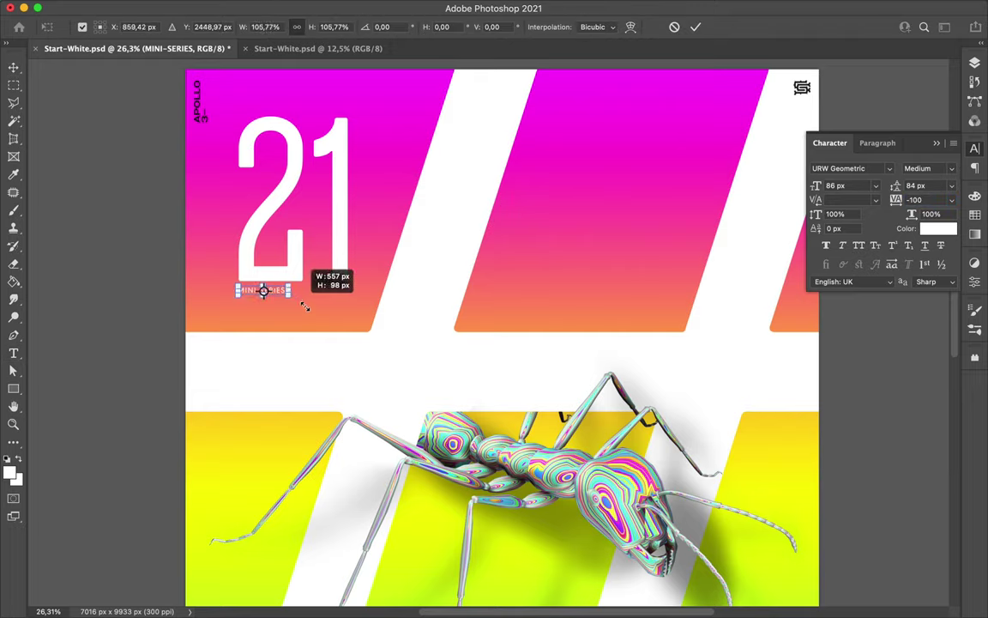
key(Return)
scroll(247, 231, up, 3)
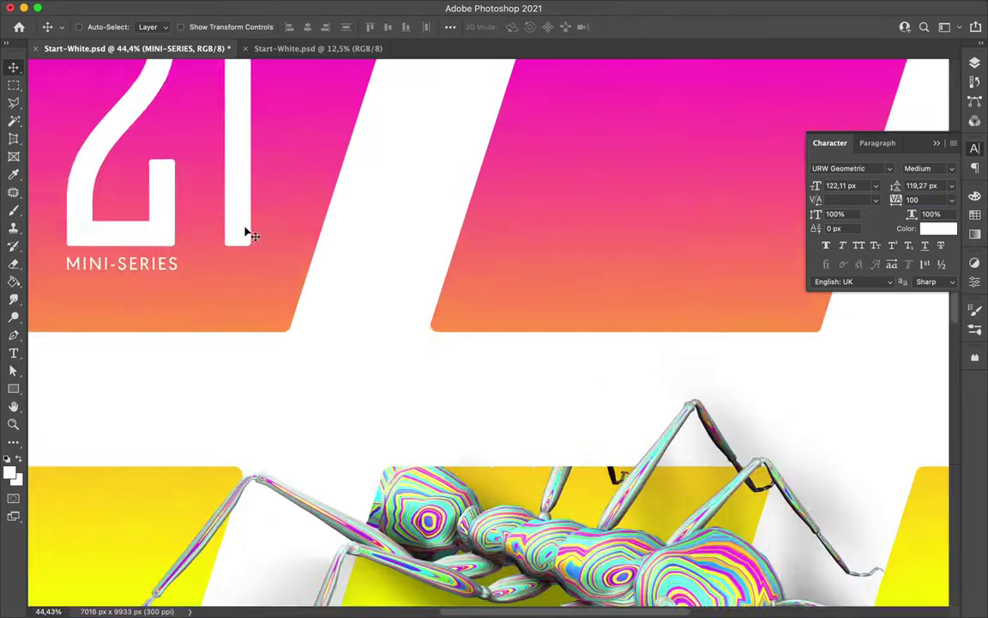
scroll(249, 233, up, 3)
Tighten the 21 tracking to -160 and drag a copy of the ant lower down.
key(super+0)
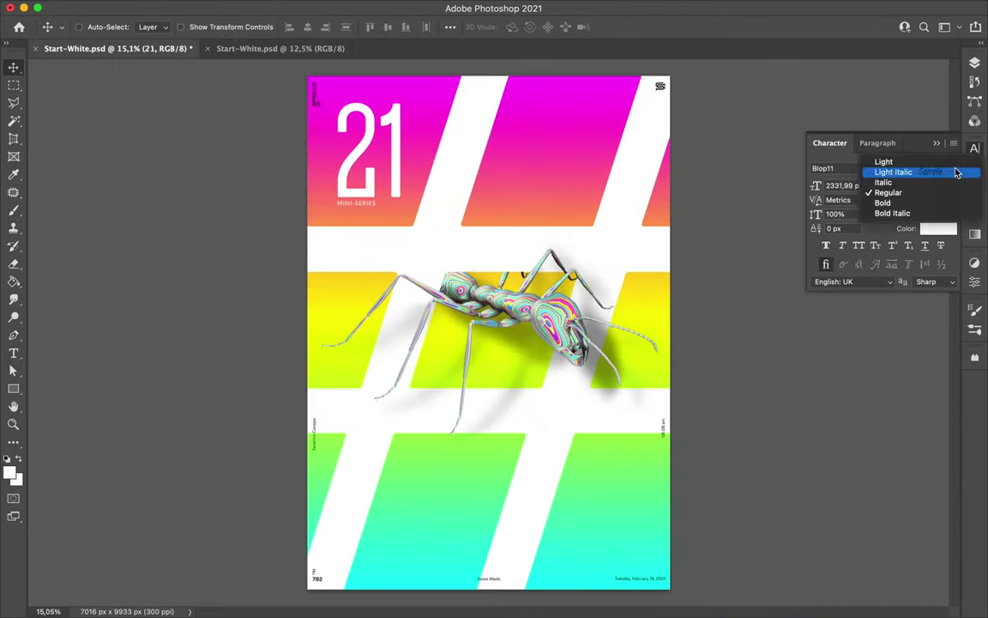
scroll(399, 124, up, 2)
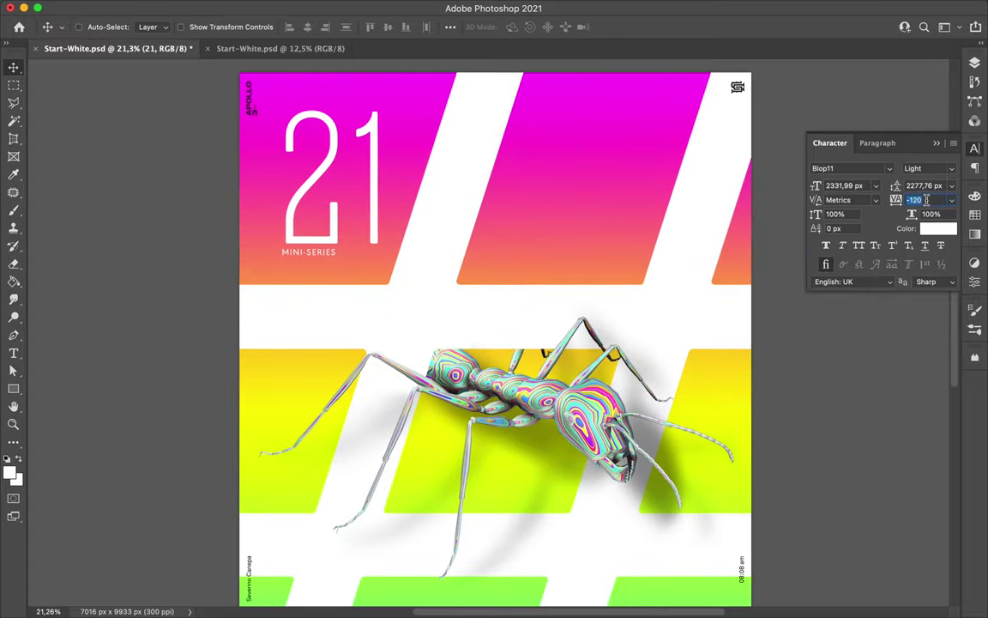
text(-160)
key(Return)
scroll(314, 164, down, 2)
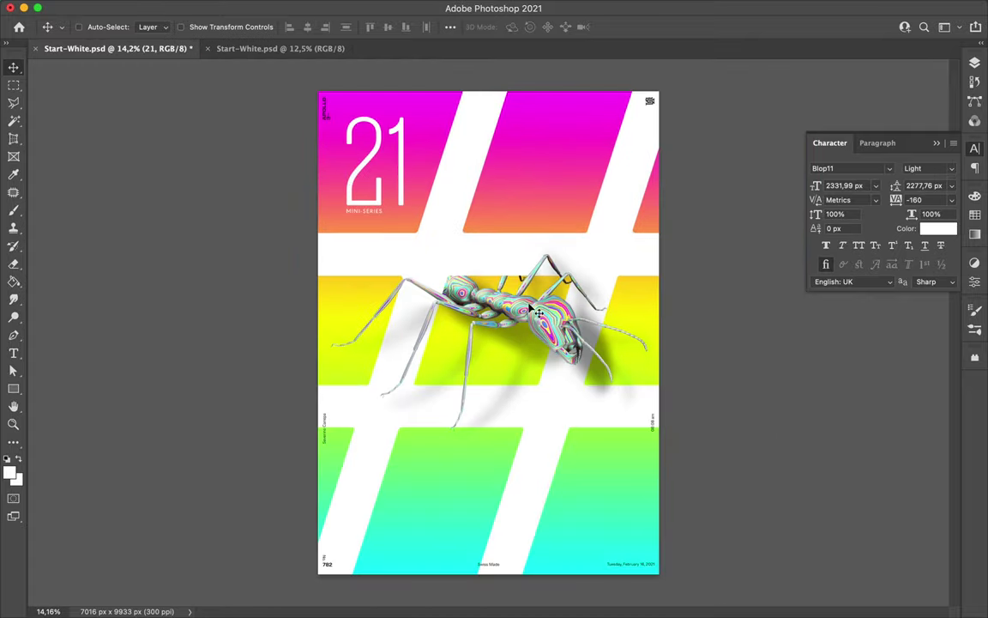
drag(538, 313, 592, 446)
Delete the ant copy's layer mask, move it below the # layer, and shrink it.
key(F7)
click(530, 213)
drag(862, 160, 854, 231)
key(ctrl+t)
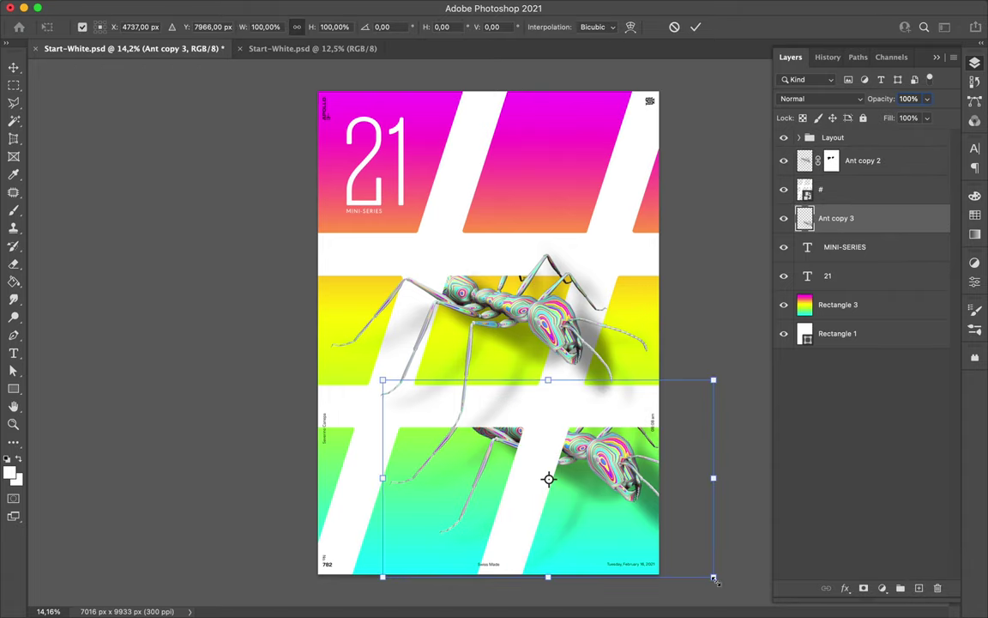
drag(714, 577, 624, 459)
key(Return)
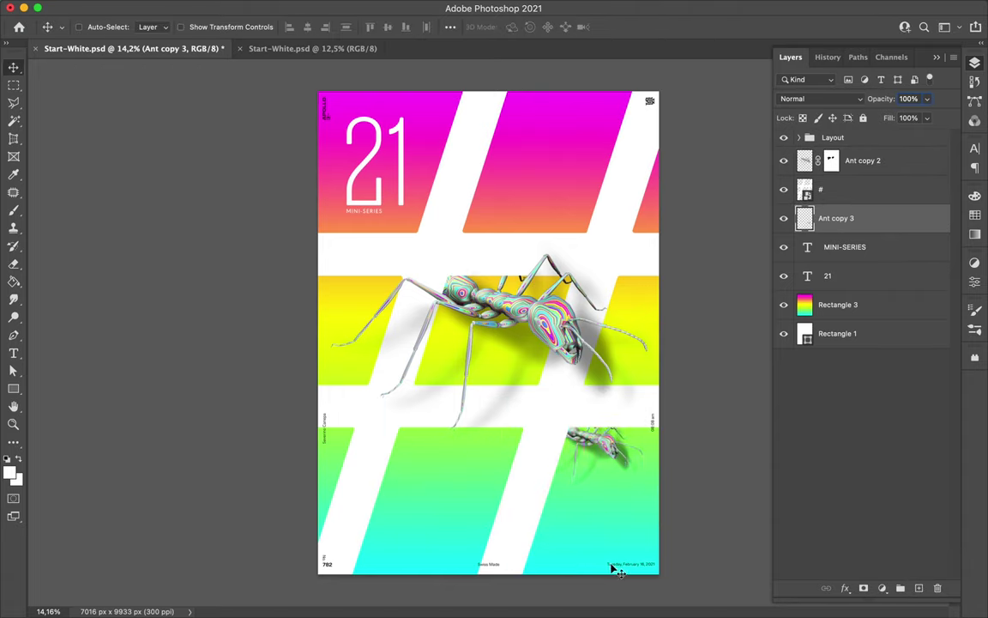
Add a new layer above the 21 text with the Gradient tool, then select Rectangle 3.
ctrl+click(401, 169)
click(919, 588)
right_click(12, 282)
click(60, 258)
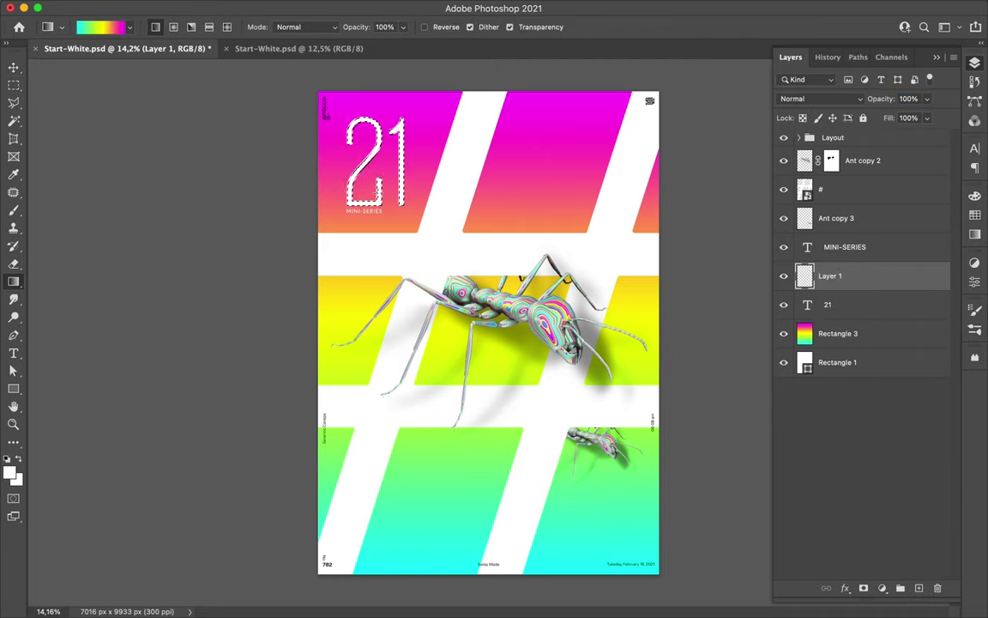
key(ctrl+d)
key(v)
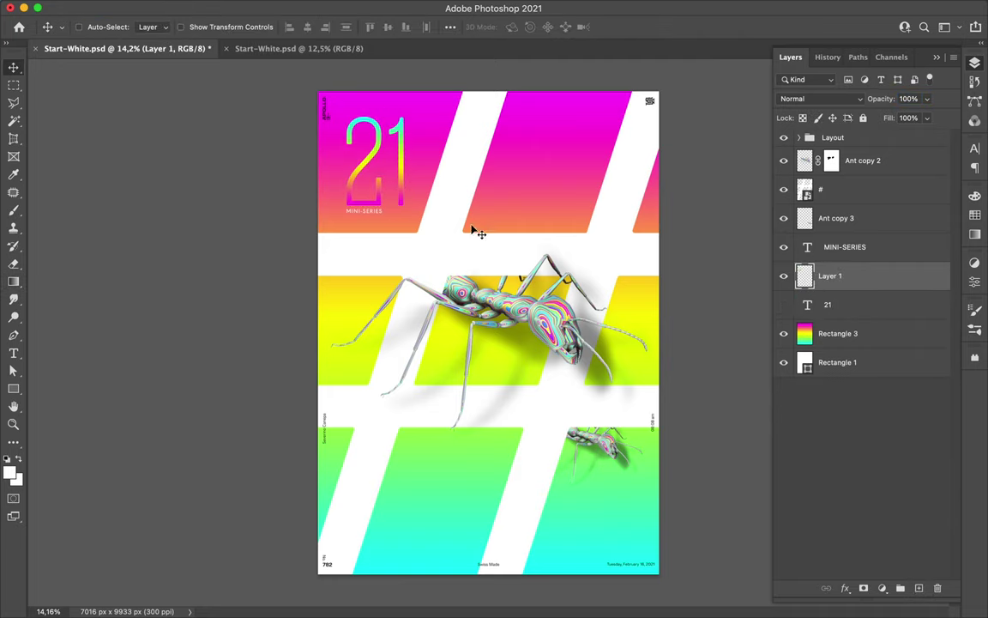
ctrl+click(448, 250)
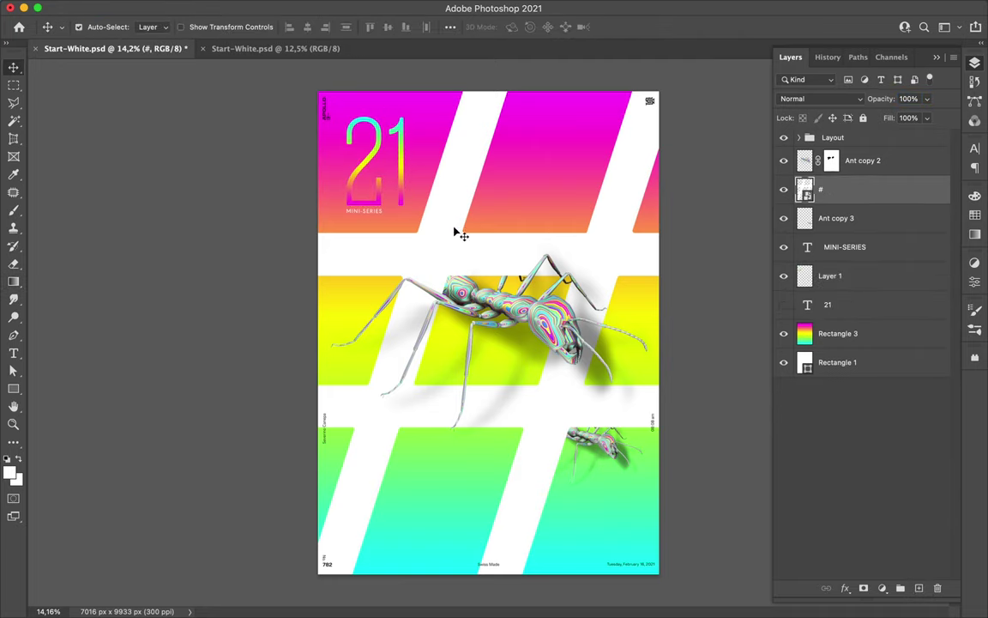
click(869, 345)
scroll(490, 245, down, 1)
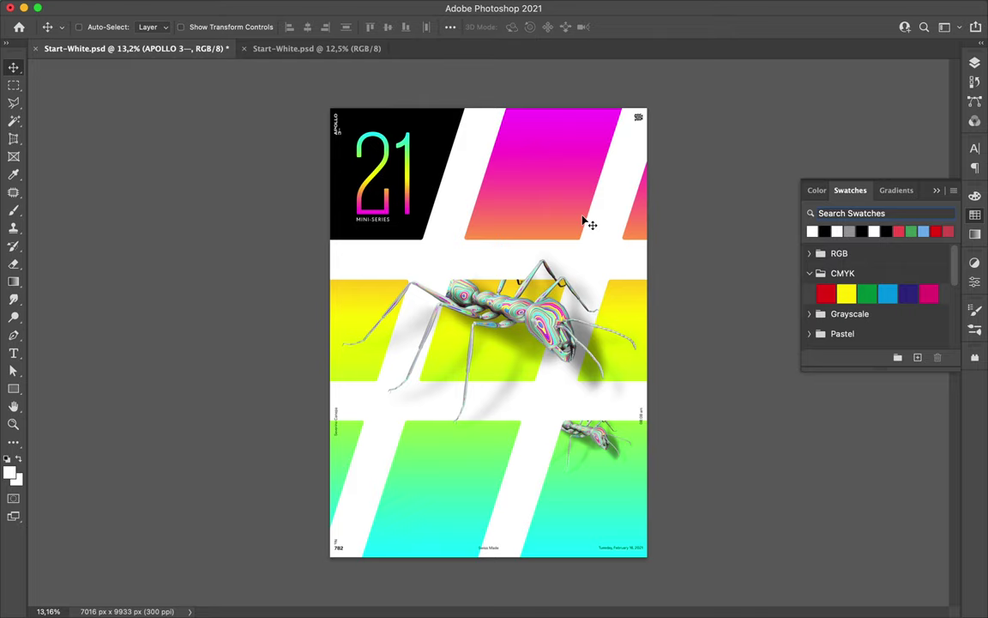
Pen-draw a four-corner shape at bottom-right and place it below Shape 1.
key(p)
click(556, 409)
click(656, 409)
click(656, 565)
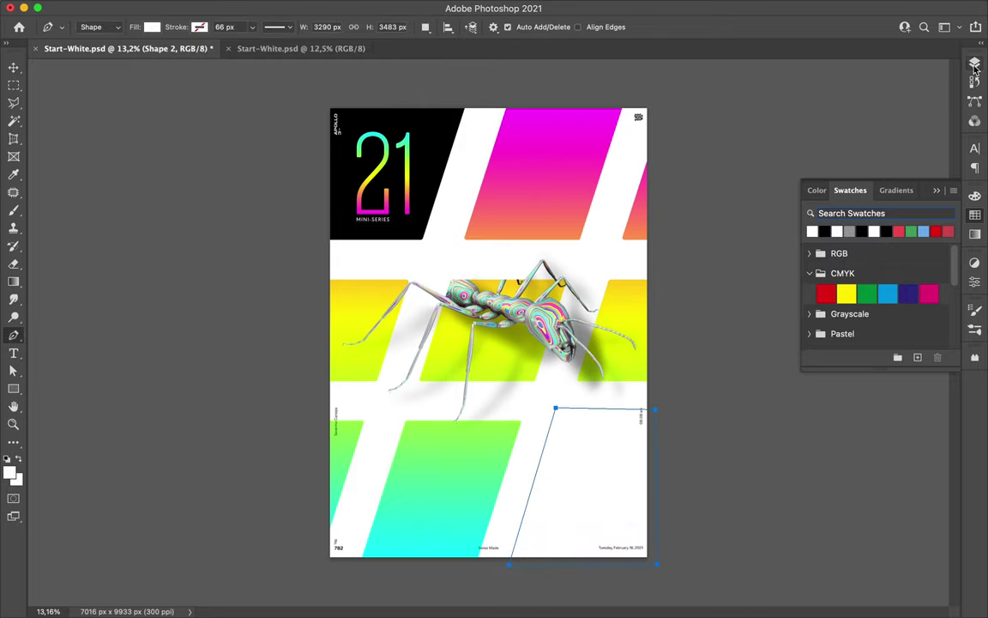
click(509, 565)
click(556, 409)
drag(852, 553, 878, 498)
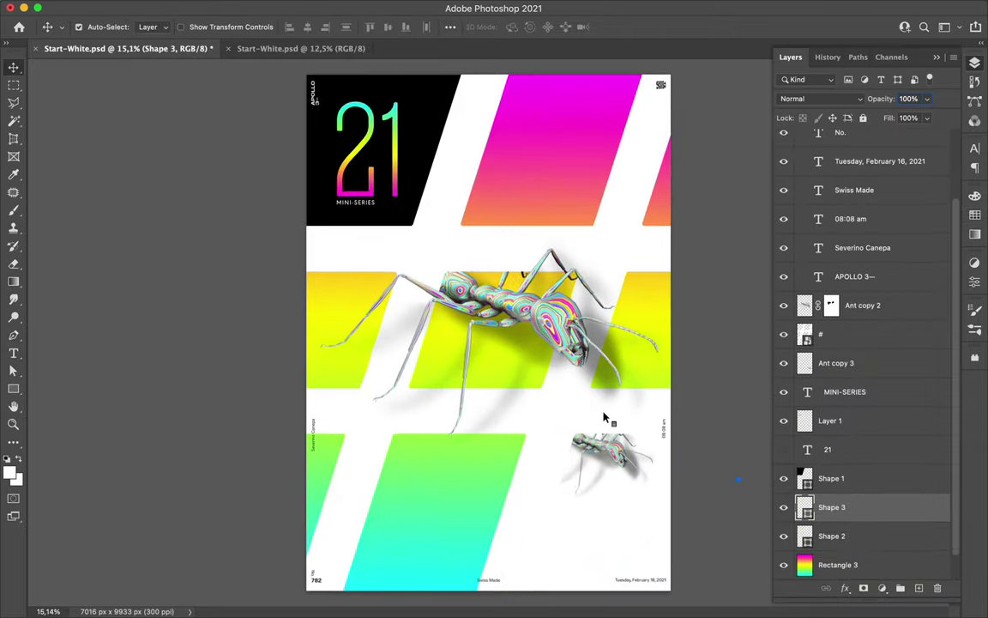
Paint a Gaussian-blurred black shadow along the hash on a new layer below #.
ctrl+click(805, 333)
key(b)
key(ctrl+shift+alt+n)
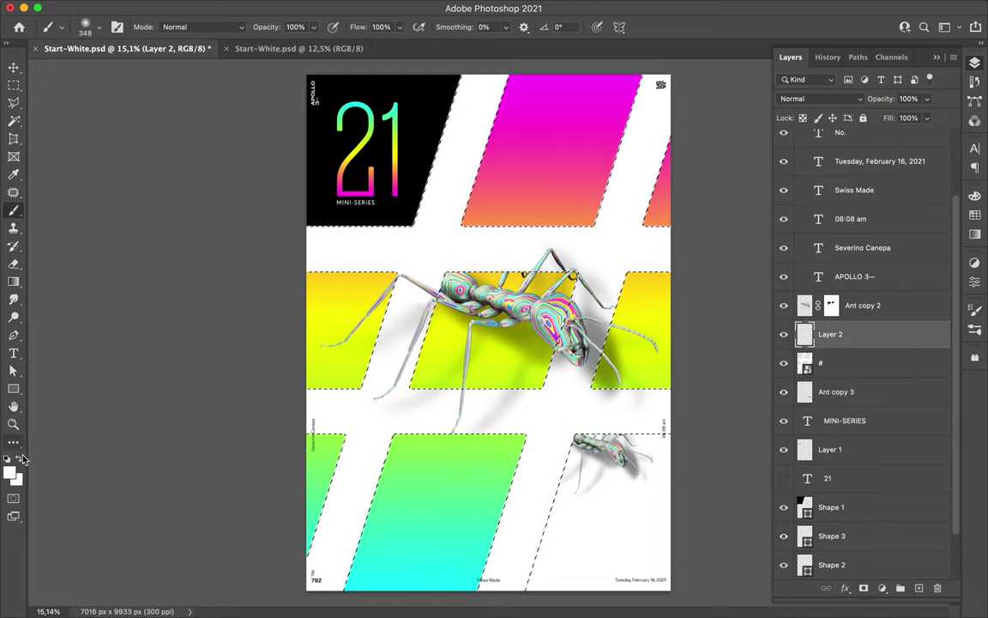
key(x)
mouse_move(480, 540)
mouse_down()
mouse_move(559, 458)
mouse_move(669, 427)
mouse_up()
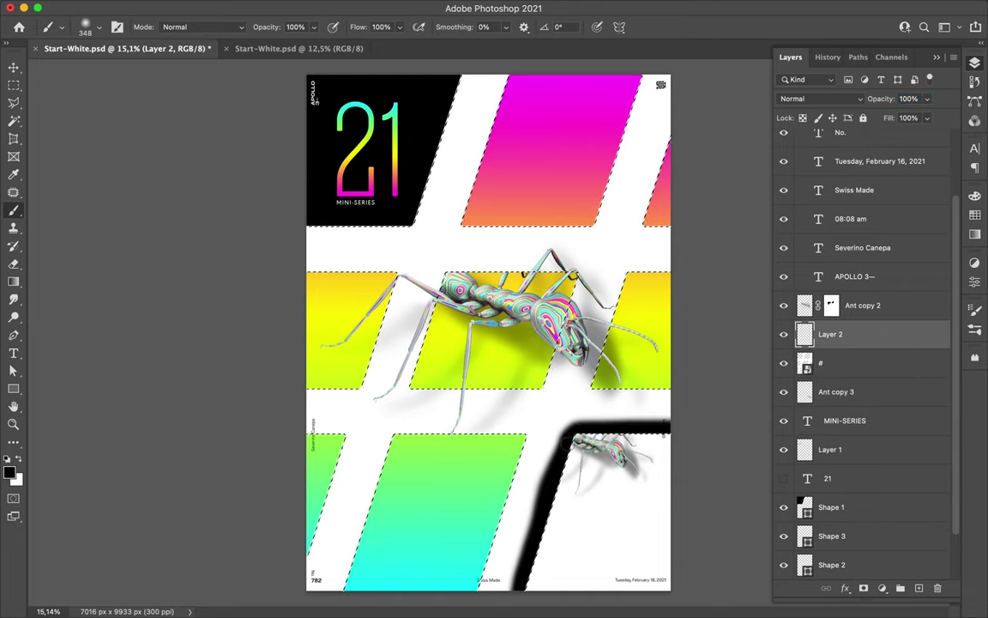
key(m)
key(ctrl+d)
click(321, 8)
click(550, 235)
click(897, 79)
drag(893, 339, 897, 371)
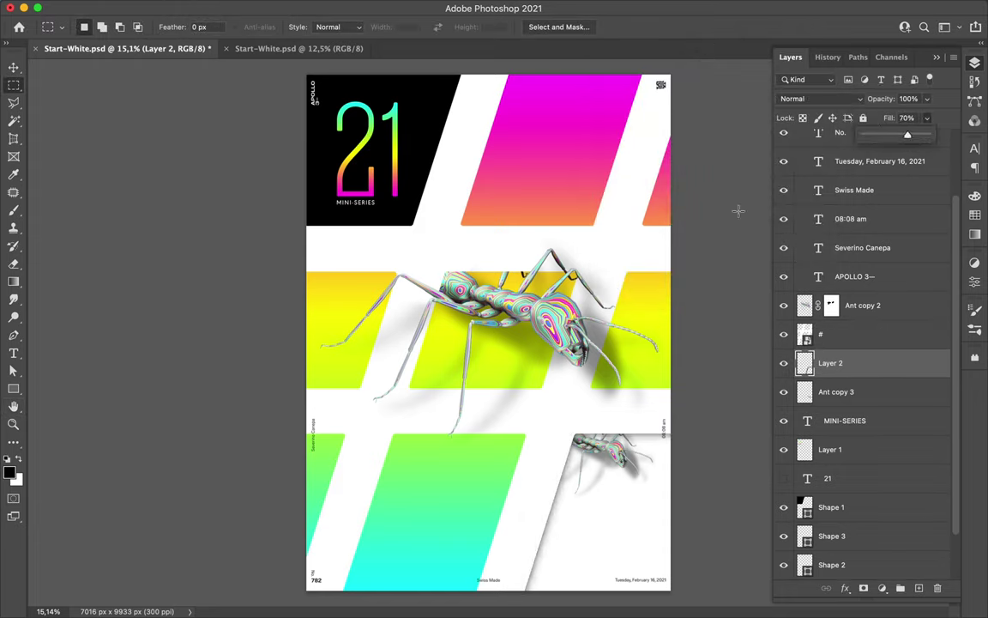
Pen-draw a triangular centre cell shape with a multicolour gradient fill.
key(v)
key(p)
click(430, 258)
click(549, 403)
click(598, 258)
click(430, 259)
key(a)
click(204, 27)
click(119, 101)
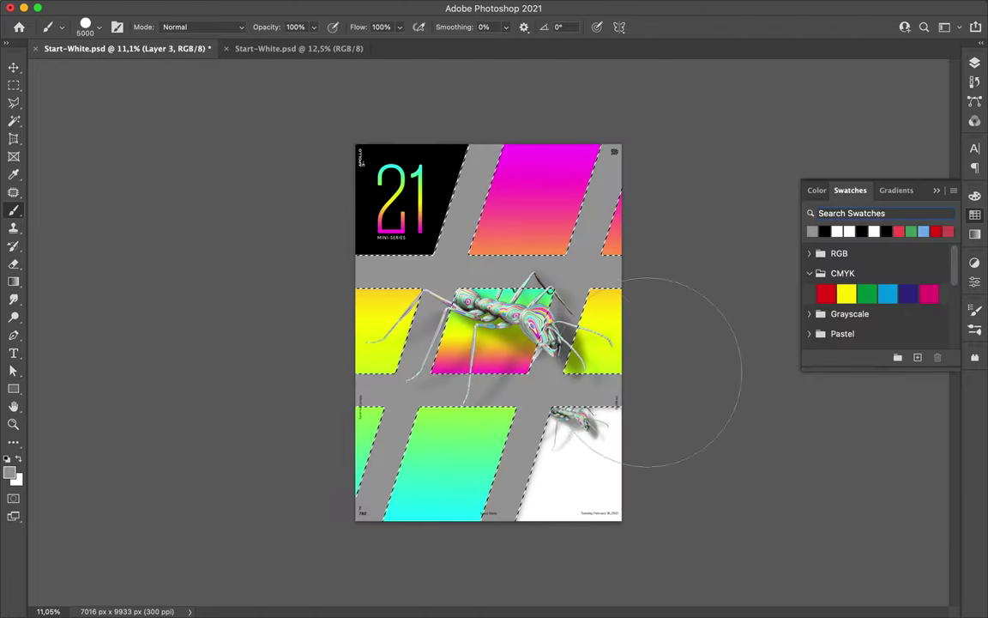
Change the bottom-right shape's fill to light grey.
key(m)
click(726, 375)
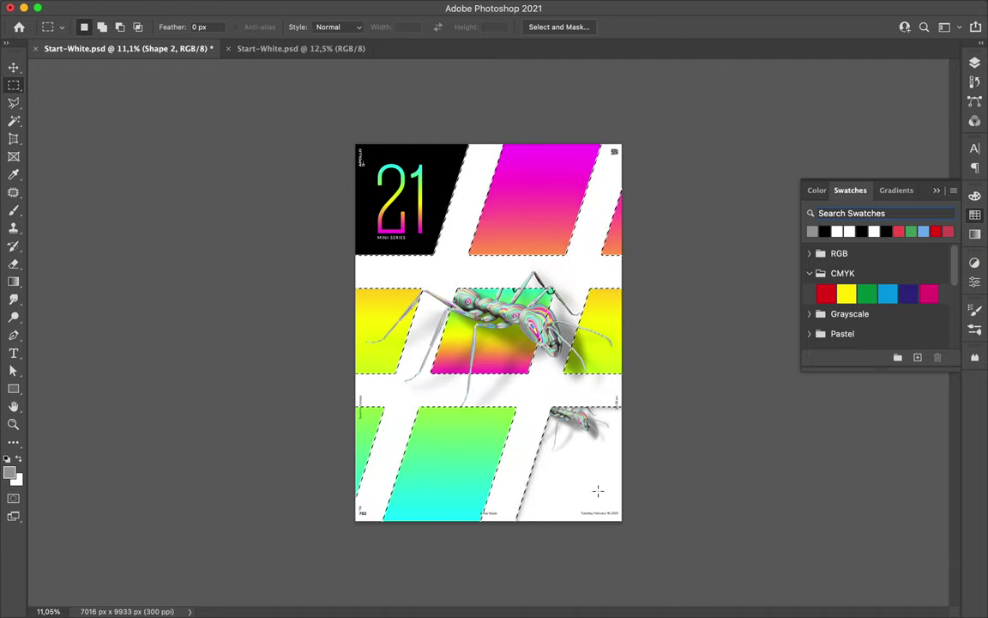
key(a)
key(ctrl+plus)
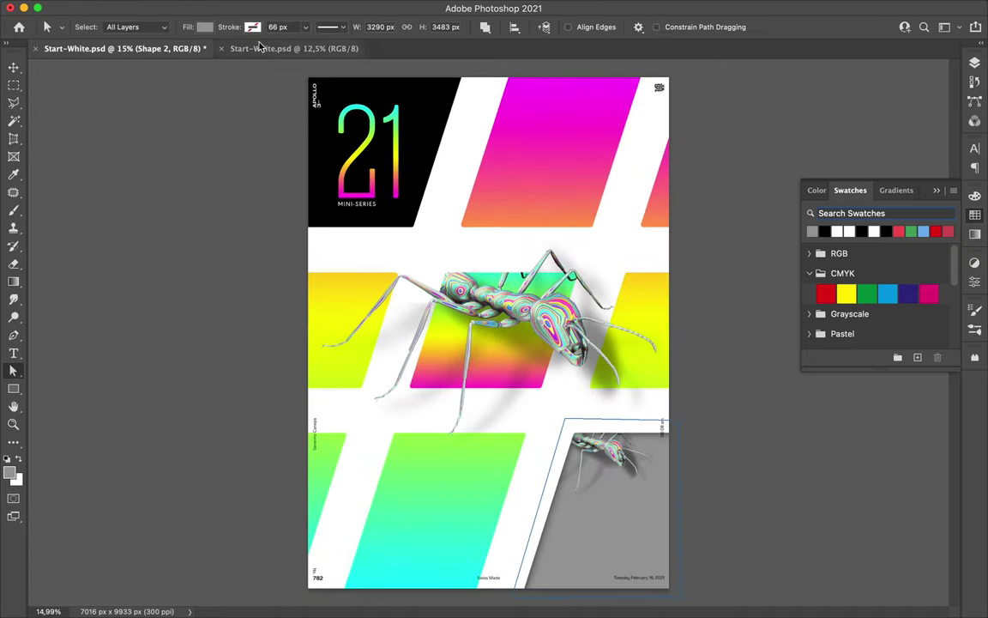
click(204, 27)
click(419, 130)
key(v)
key(ctrl+0)
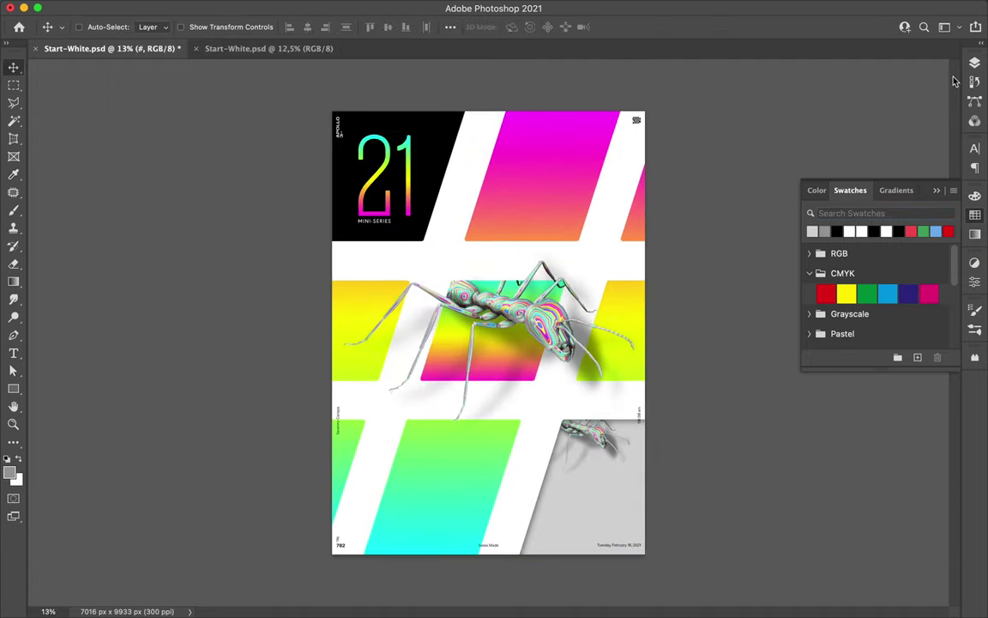
click(974, 63)
click(285, 7)
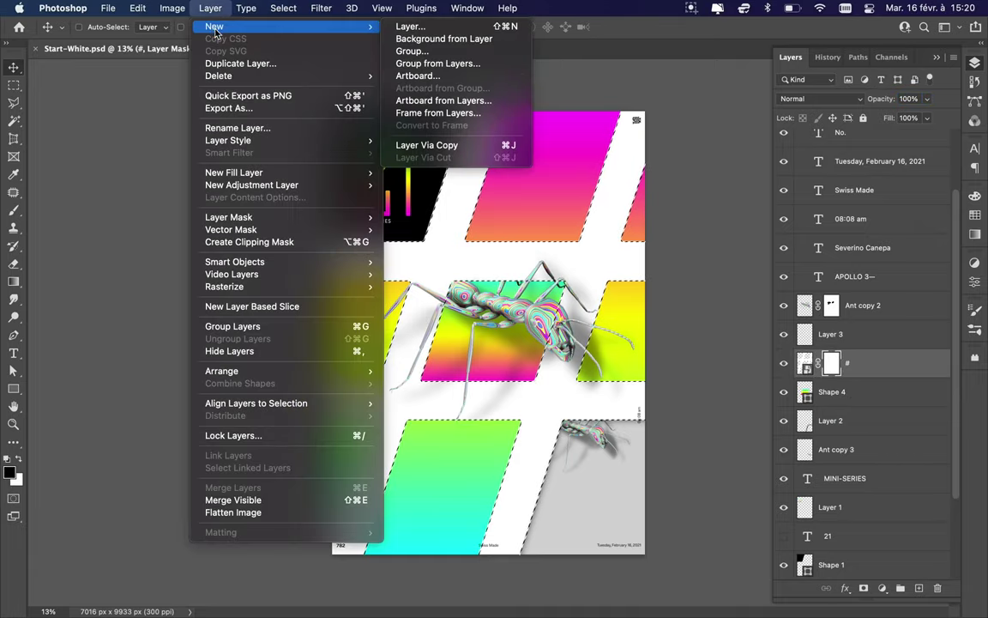
Contract the hash selection by 2 px, invert it, and fill the # mask with black.
click(485, 249)
key(Return)
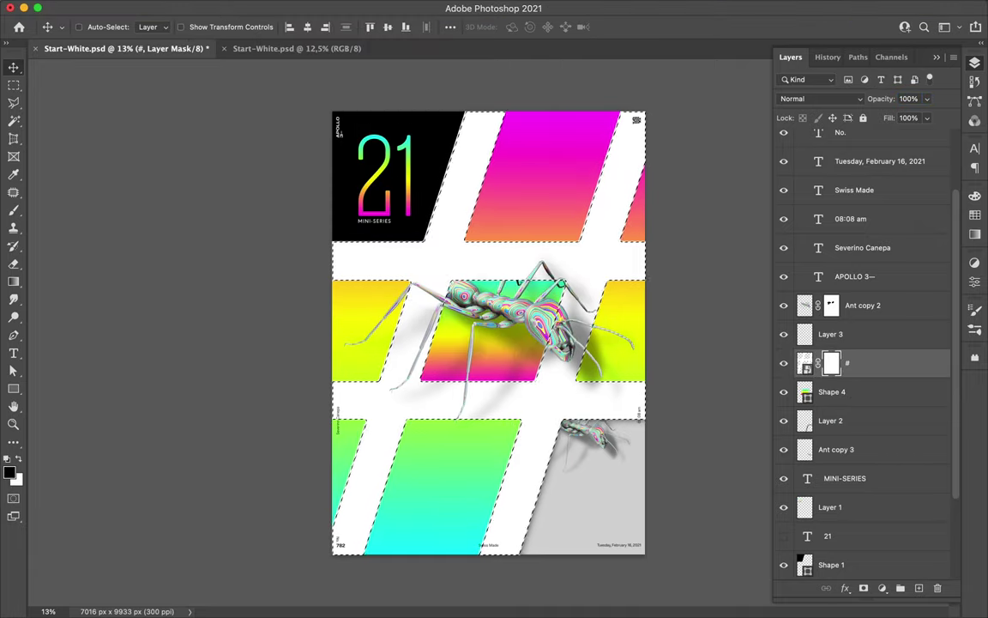
key(b)
key(alt+BackSpace)
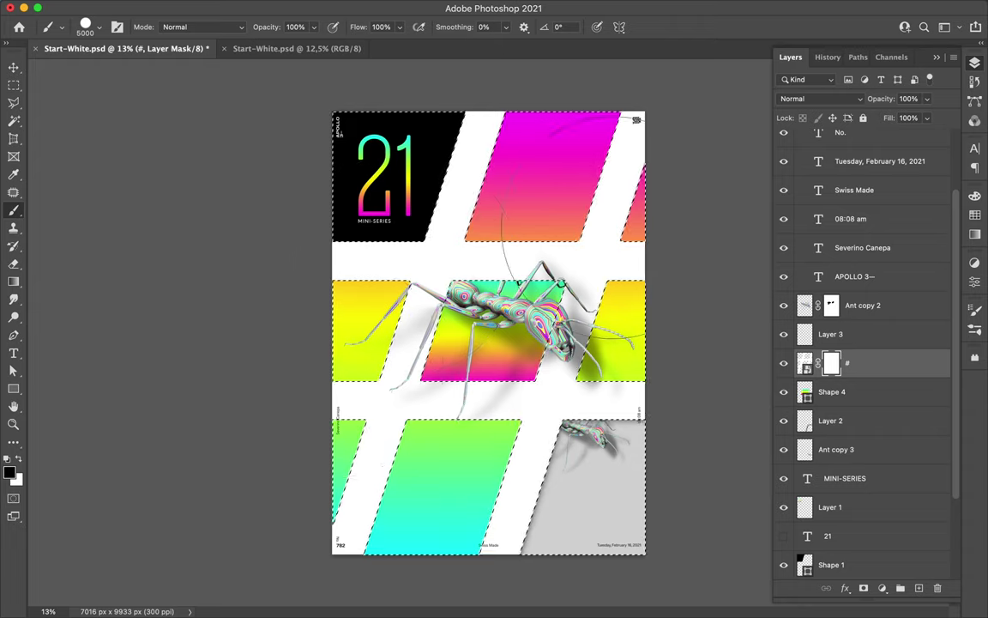
key(ctrl+d)
key(m)
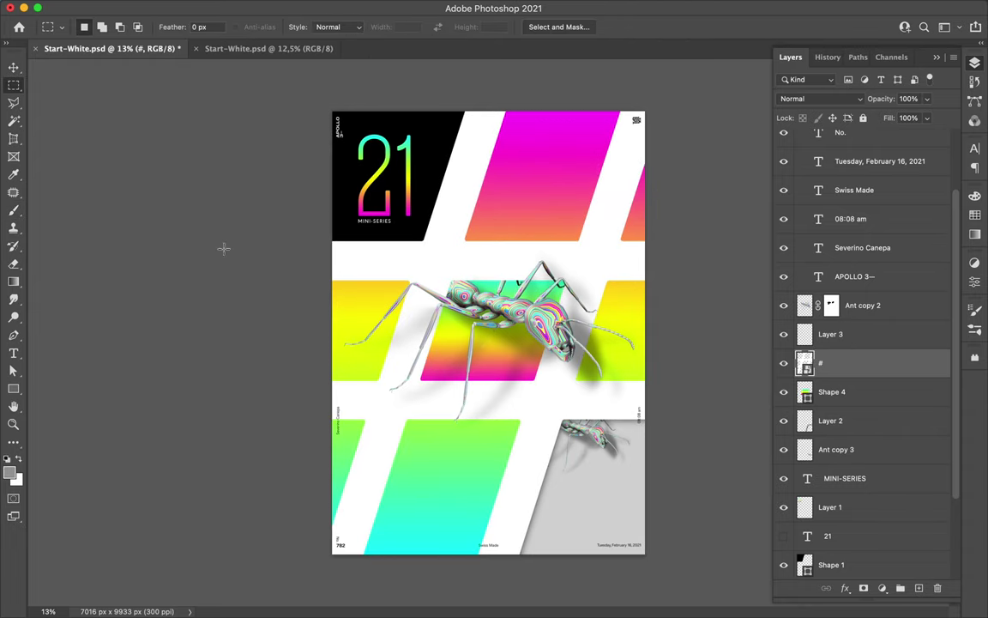
scroll(232, 257, up, 3)
key(u)
click(152, 27)
Draw a wide rainbow-gradient rectangle bar across the poster below the black corner.
click(126, 49)
drag(254, 309, 728, 339)
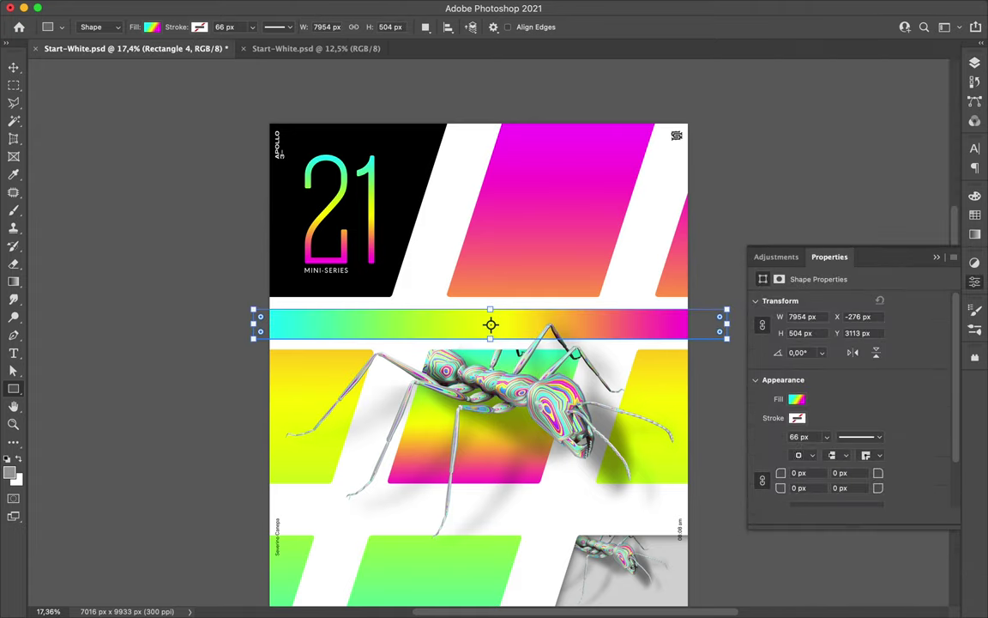
key(v)
scroll(180, 204, down, 3)
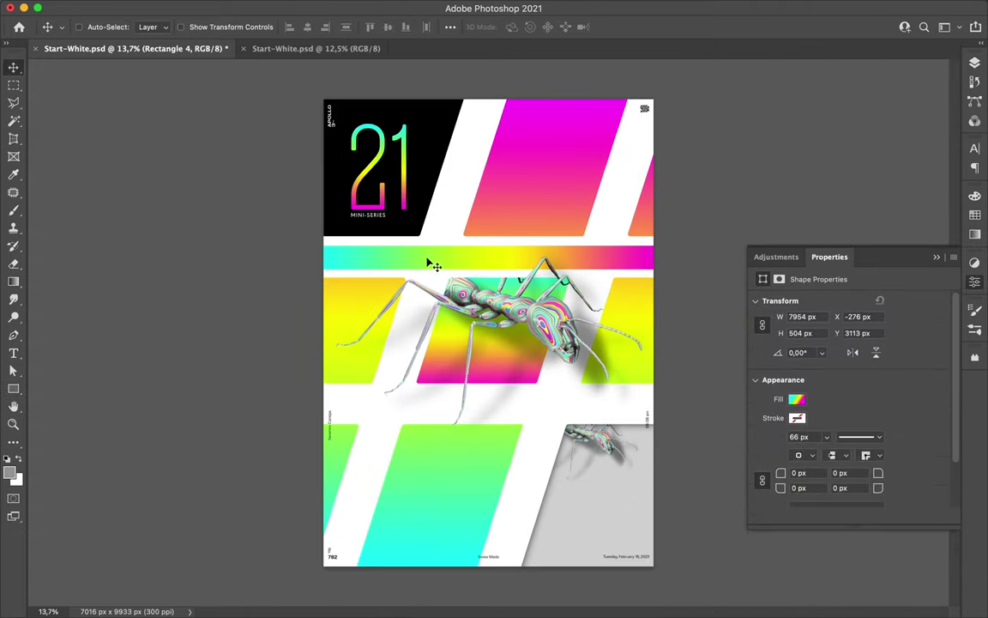
Pen-draw a black diagonal stripe from the bar down to the poster's bottom edge.
key(p)
click(427, 258)
click(321, 573)
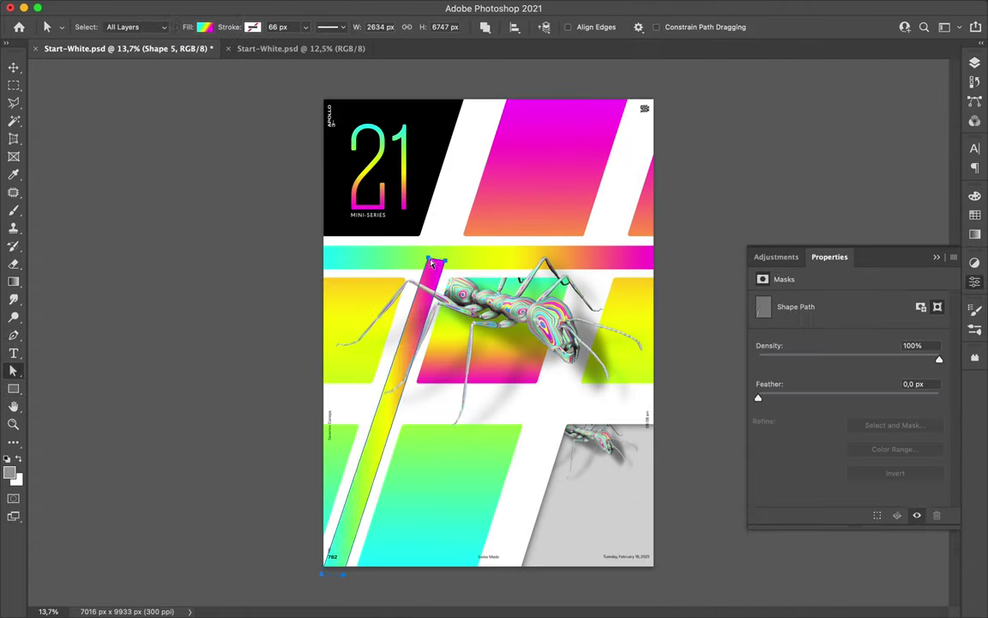
scroll(391, 389, up, 3)
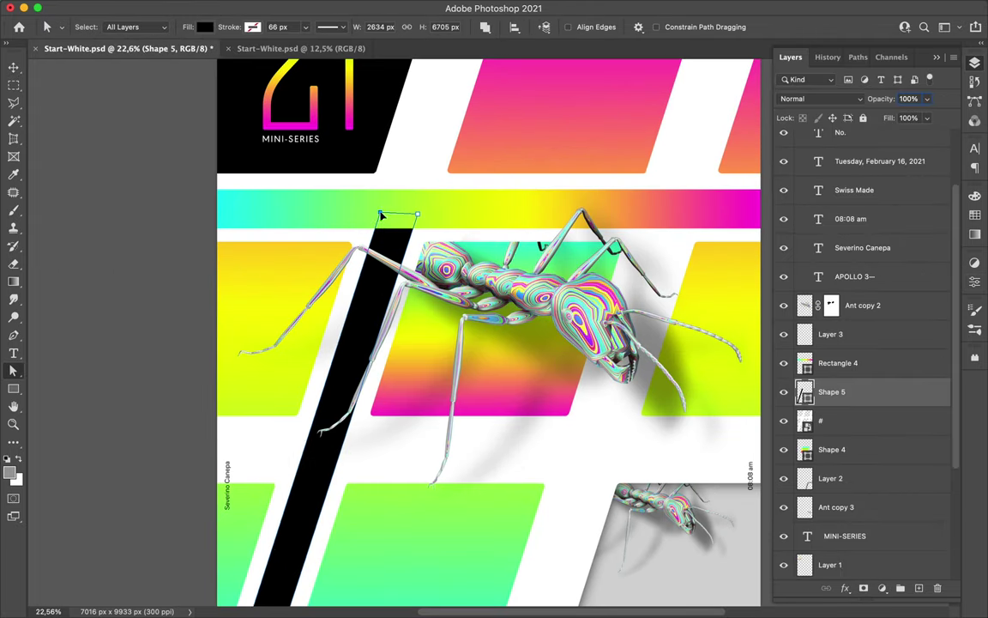
scroll(236, 480, down, 5)
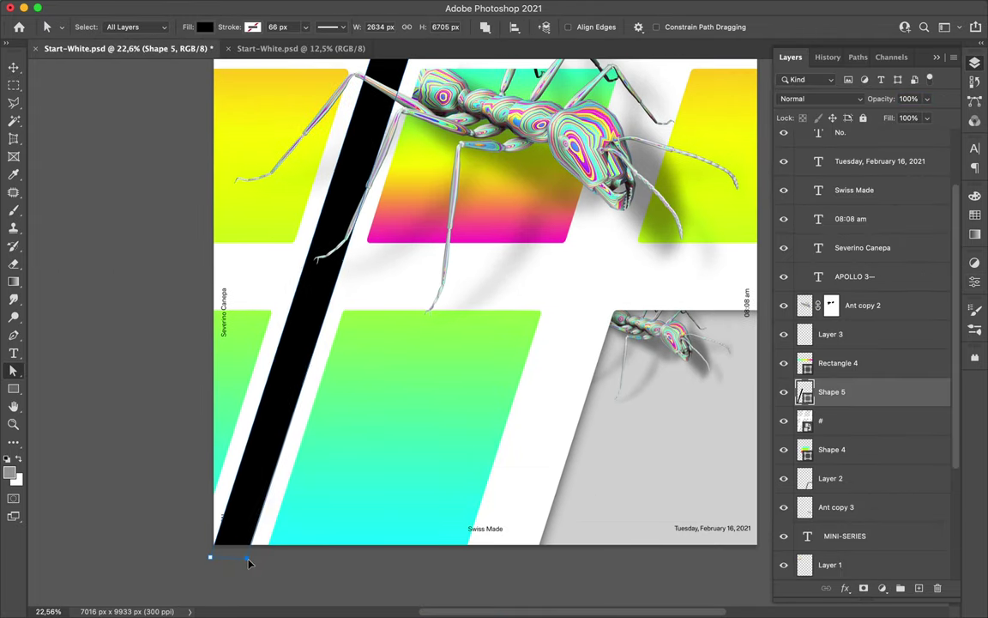
scroll(255, 567, down, 2)
scroll(220, 345, up, 5)
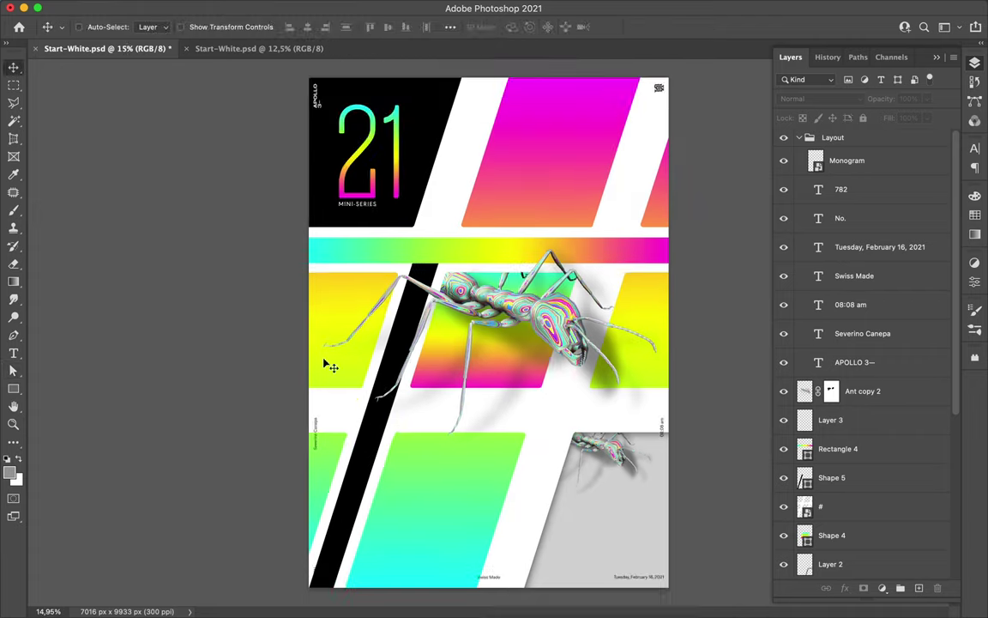
Move the diagonal stripe right under the ant and give it a gradient fill.
drag(399, 413, 559, 452)
key(a)
click(167, 27)
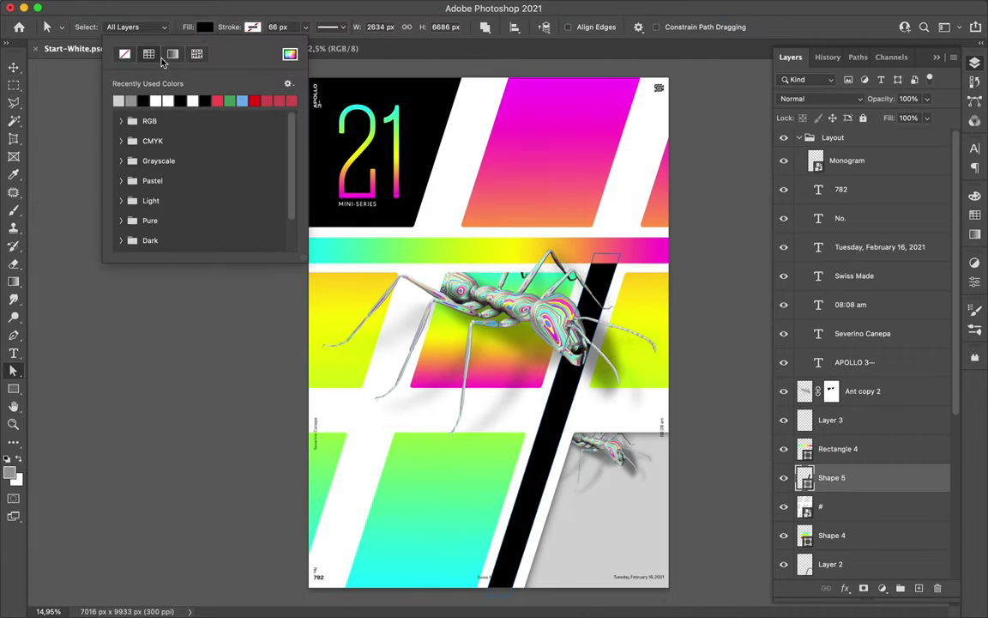
click(178, 49)
key(v)
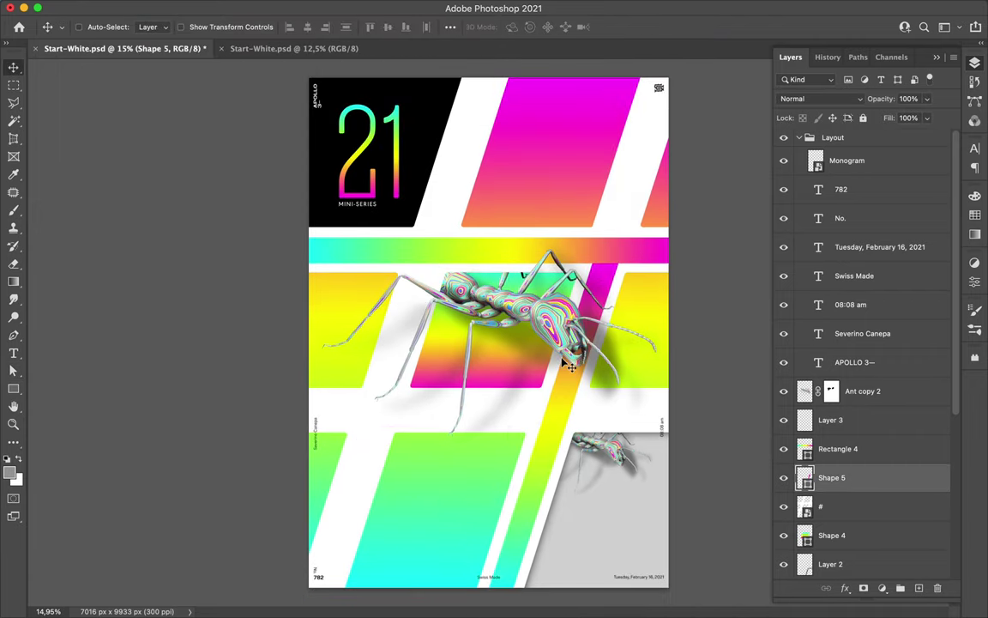
Paint a yellow-to-magenta gradient over the bar and stripe on new Layer 4 above Rectangle 4.
key(ctrl+alt+shift+n)
key(g)
drag(656, 222, 481, 601)
drag(831, 477, 831, 435)
drag(340, 563, 678, 258)
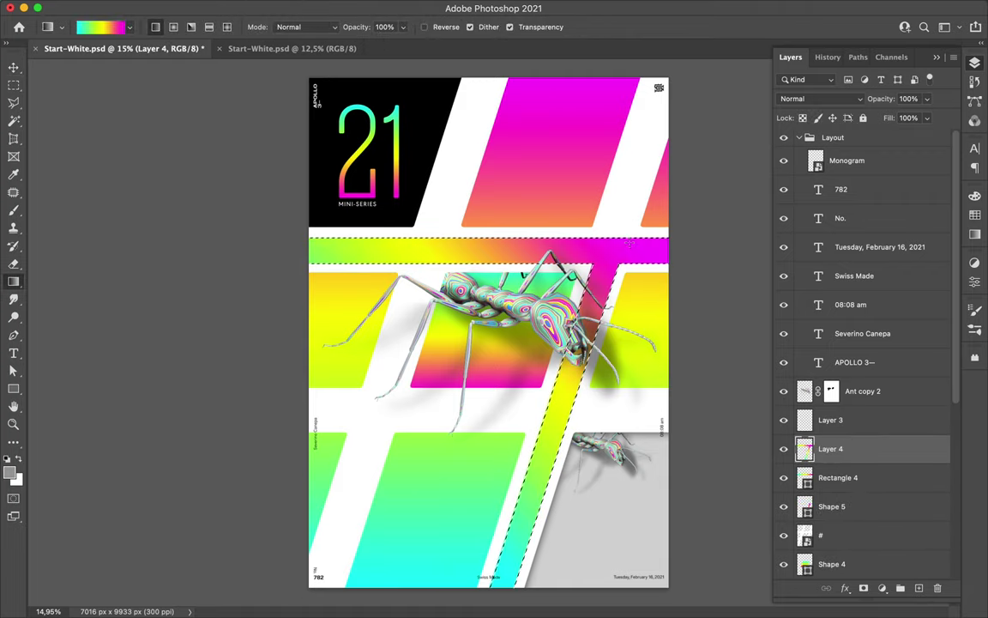
Deselect and save the poster.
key(v)
key(ctrl+d)
key(ctrl+s)
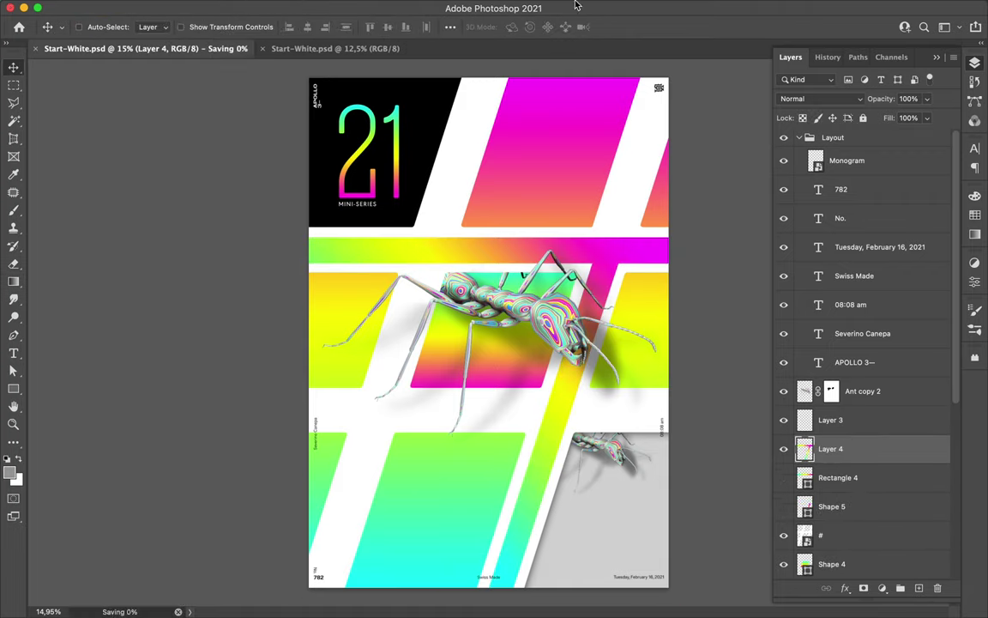